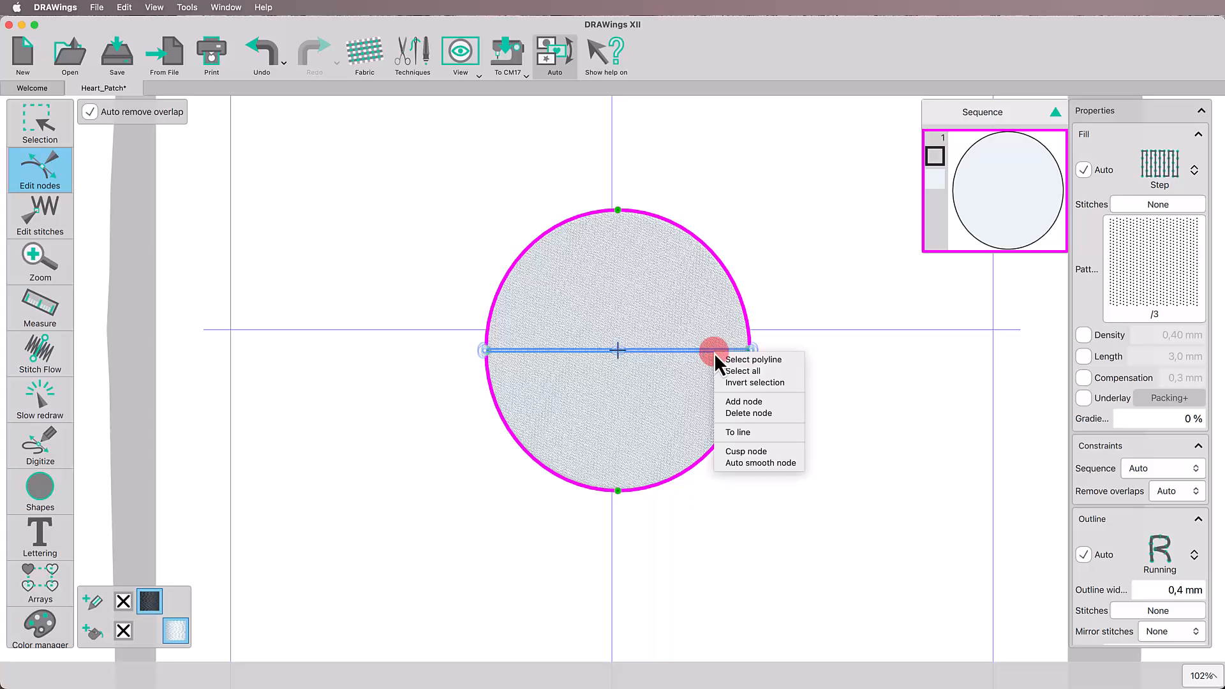
Convert the circle's two side nodes to auto smooth nodes and its top and bottom nodes to cusp nodes
{"action": "left_click", "coordinate": [763, 463]}
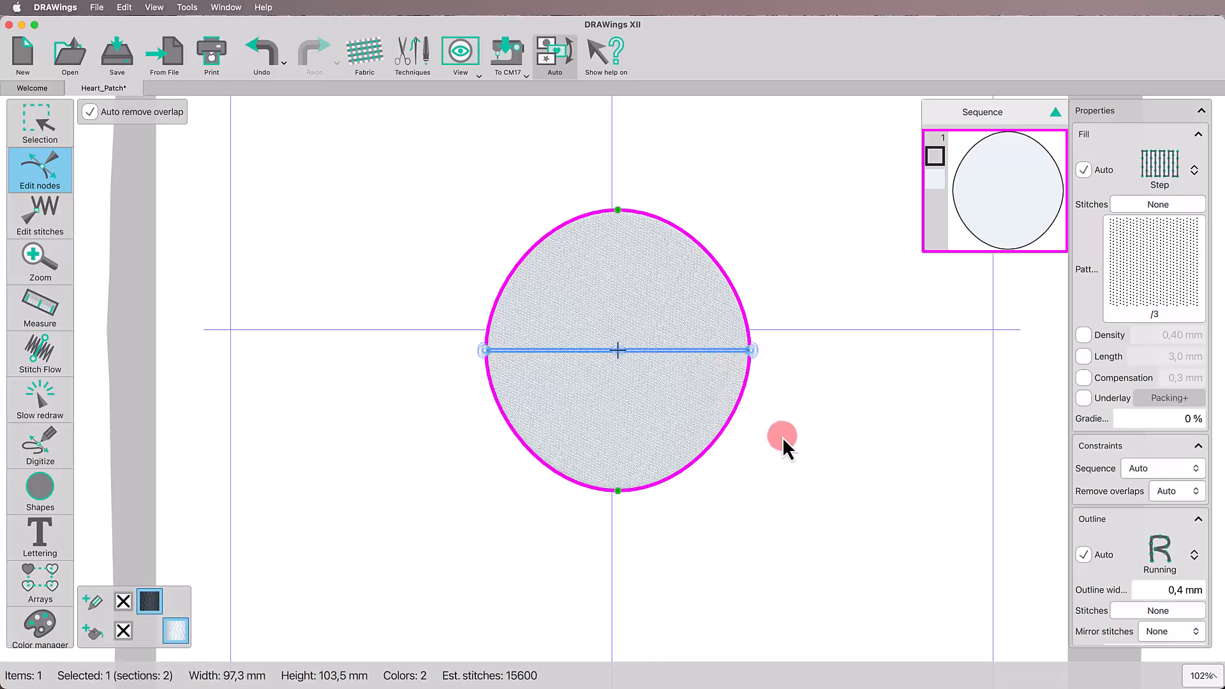
{"action": "left_click", "coordinate": [782, 437]}
{"action": "left_click_drag", "start_coordinate": [607, 204], "coordinate": [655, 507]}
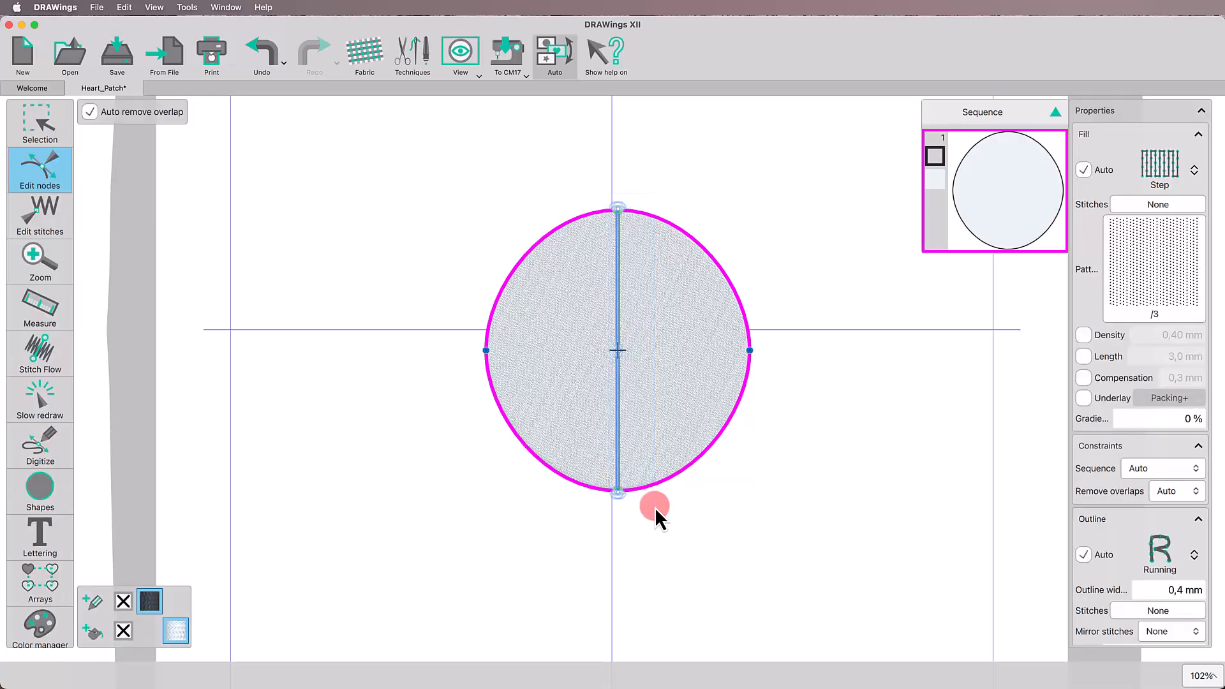
{"action": "right_click", "coordinate": [618, 449]}
{"action": "left_click", "coordinate": [656, 550]}
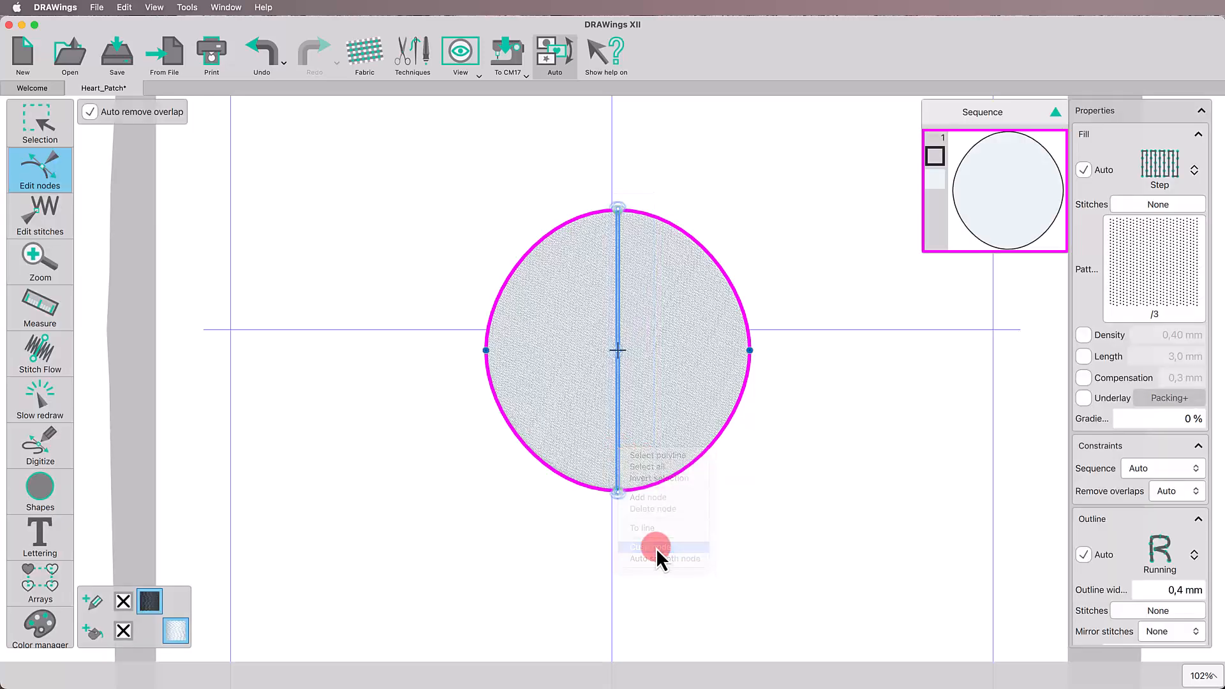
Move the top and bottom nodes down together until the circle becomes a heart, and lower the notch node slightly more
{"action": "key", "text": "Down"}
{"action": "key", "text": "Down"}
{"action": "key", "text": "Down"}
{"action": "key", "text": "Down"}
{"action": "key", "text": "Down"}
{"action": "key", "text": "Down"}
{"action": "key", "text": "Down"}
{"action": "key", "text": "Down"}
{"action": "key", "text": "Down"}
{"action": "key", "text": "Down"}
{"action": "key", "text": "Down"}
{"action": "key", "text": "Down"}
{"action": "key", "text": "Down"}
{"action": "key", "text": "Down"}
{"action": "key", "text": "Down"}
{"action": "key", "text": "Down"}
{"action": "key", "text": "Down"}
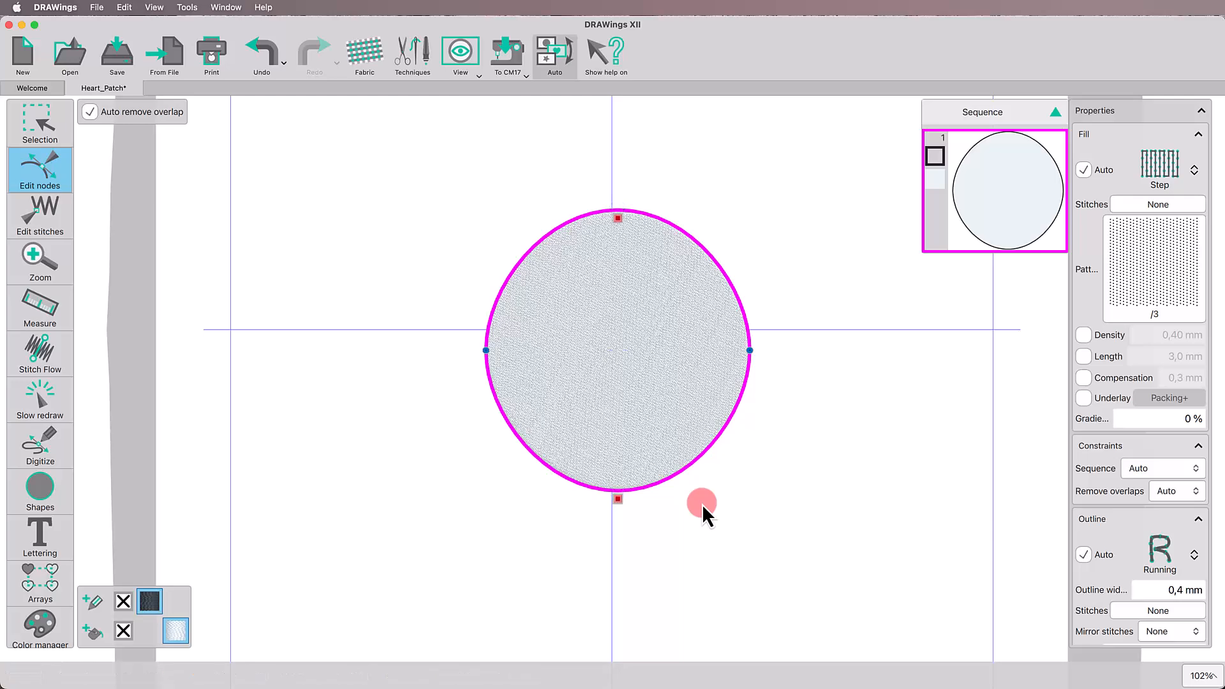
{"action": "key", "text": "Down"}
{"action": "key", "text": "Down"}
{"action": "key", "text": "Down"}
{"action": "key", "text": "Down"}
{"action": "key", "text": "Down"}
{"action": "key", "text": "Down"}
{"action": "key", "text": "Down"}
{"action": "key", "text": "Down"}
{"action": "key", "text": "Down"}
{"action": "key", "text": "Down"}
{"action": "key", "text": "Down"}
{"action": "key", "text": "Down"}
{"action": "key", "text": "Down"}
{"action": "key", "text": "Down"}
{"action": "key", "text": "Down"}
{"action": "key", "text": "Down"}
{"action": "key", "text": "Down"}
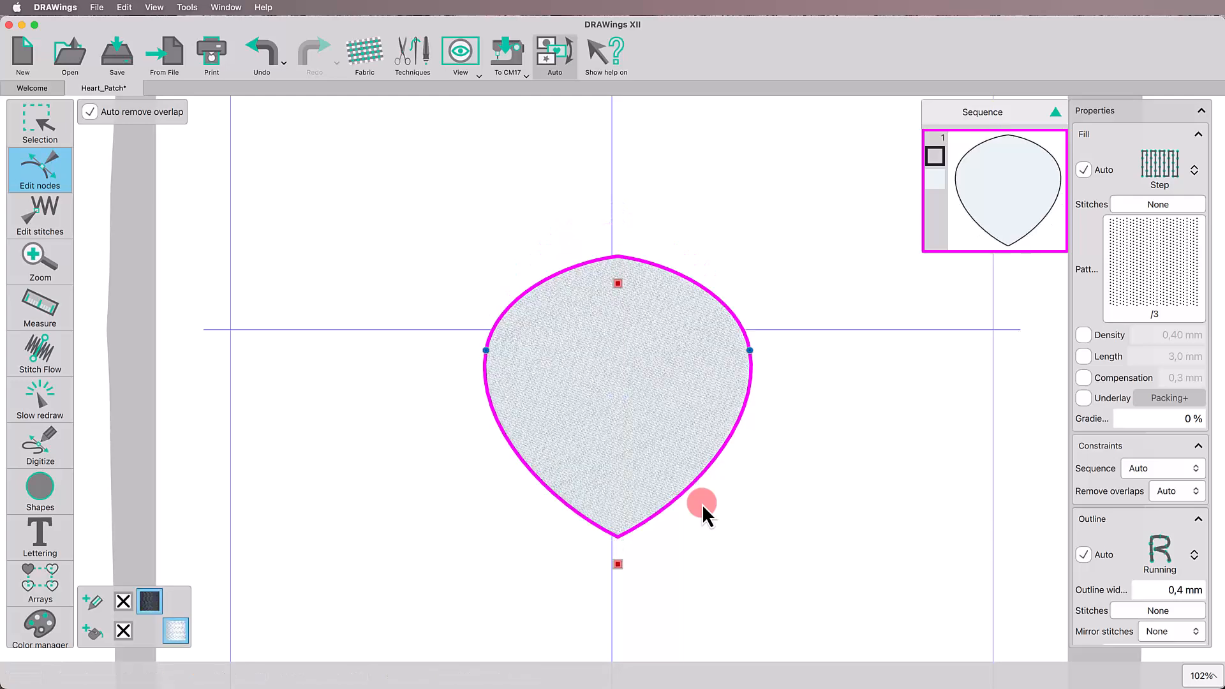
{"action": "scroll", "coordinate": [701, 504], "scroll_direction": "down", "scroll_amount": 3}
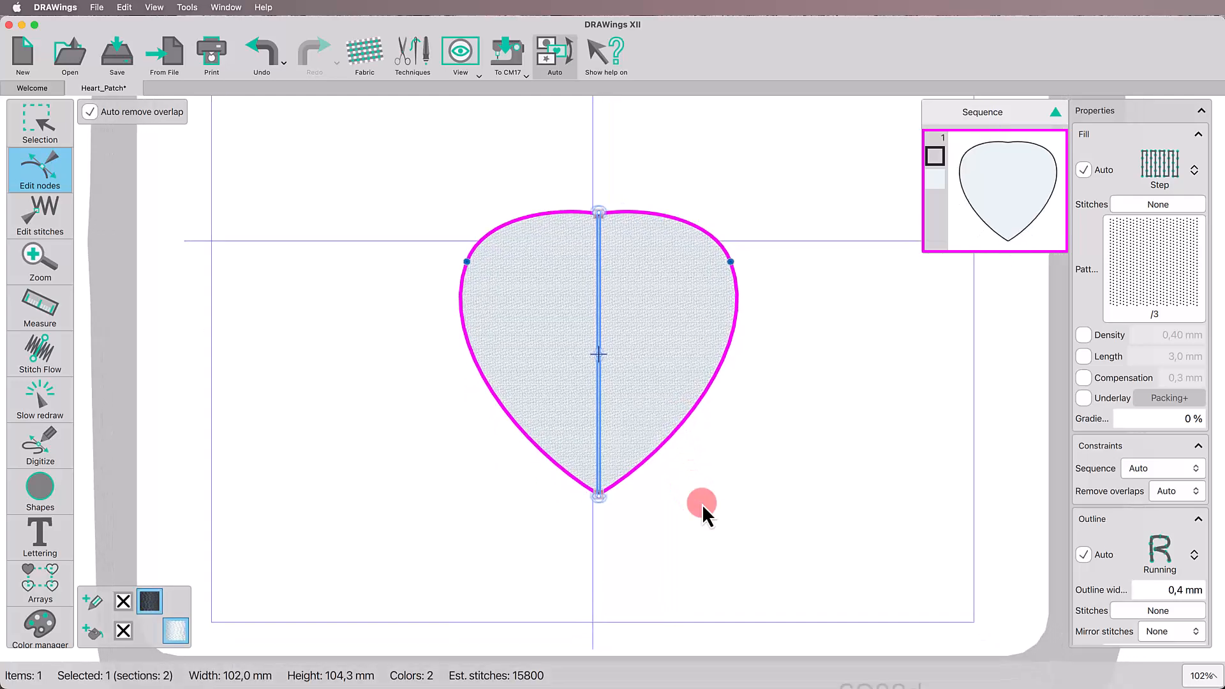
{"action": "key", "text": "Down"}
{"action": "key", "text": "Down"}
{"action": "key", "text": "Down"}
{"action": "key", "text": "Down"}
{"action": "key", "text": "Down"}
{"action": "key", "text": "Down"}
{"action": "key", "text": "Down"}
{"action": "key", "text": "Down"}
{"action": "key", "text": "Down"}
{"action": "key", "text": "Down"}
{"action": "key", "text": "Down"}
{"action": "key", "text": "Down"}
{"action": "key", "text": "Down"}
{"action": "key", "text": "Down"}
{"action": "key", "text": "Down"}
{"action": "key", "text": "Down"}
{"action": "key", "text": "Down"}
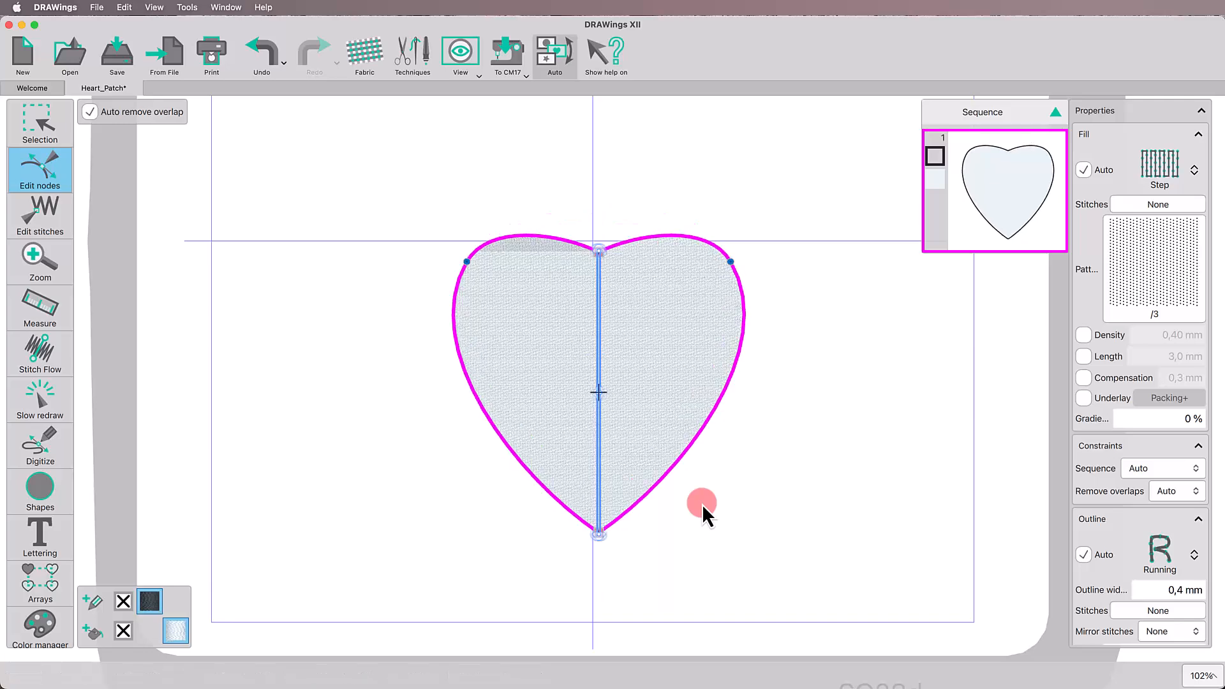
{"action": "key", "text": "Down"}
{"action": "key", "text": "Down"}
{"action": "key", "text": "Down"}
{"action": "key", "text": "Down"}
{"action": "key", "text": "Down"}
{"action": "key", "text": "Down"}
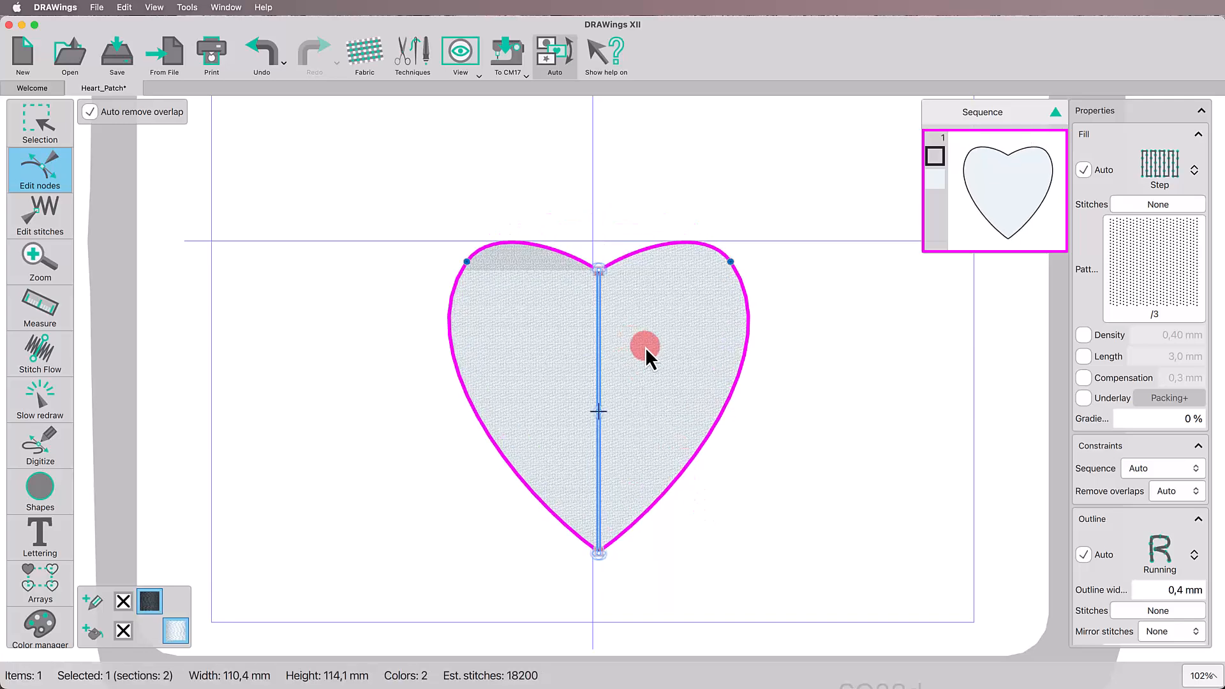
{"action": "left_click", "coordinate": [644, 347]}
{"action": "left_click", "coordinate": [598, 270]}
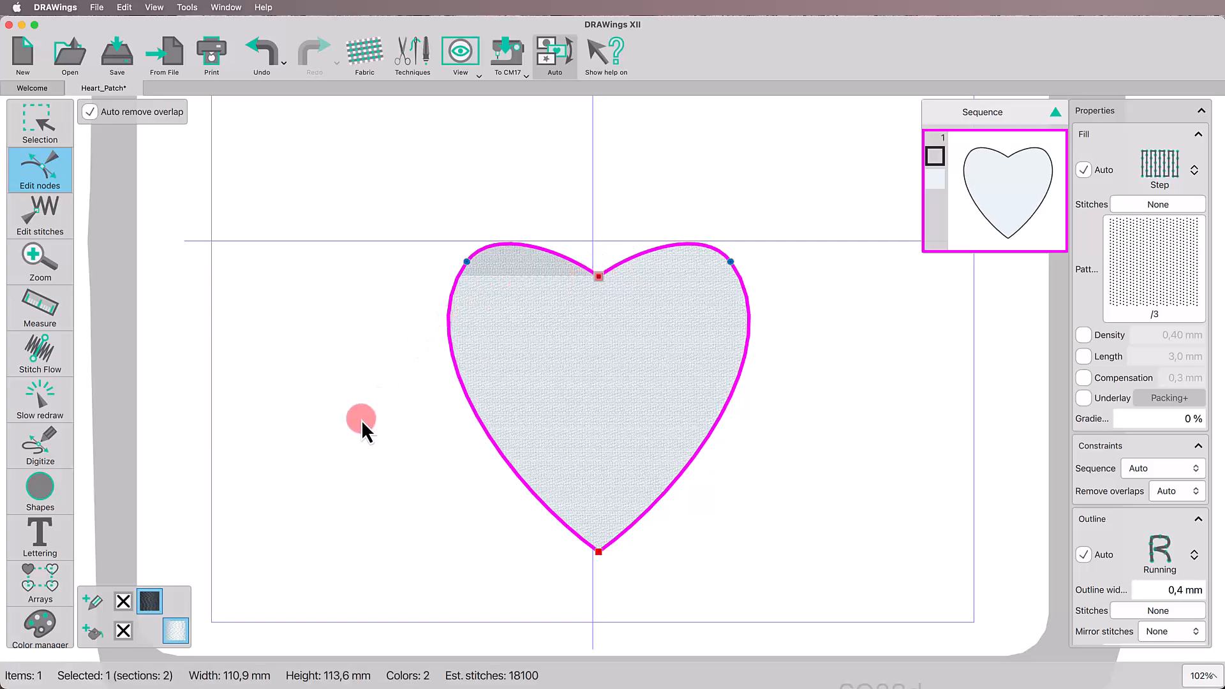
Resize the heart to 80 mm wide and 90 mm high
{"action": "left_click", "coordinate": [42, 130]}
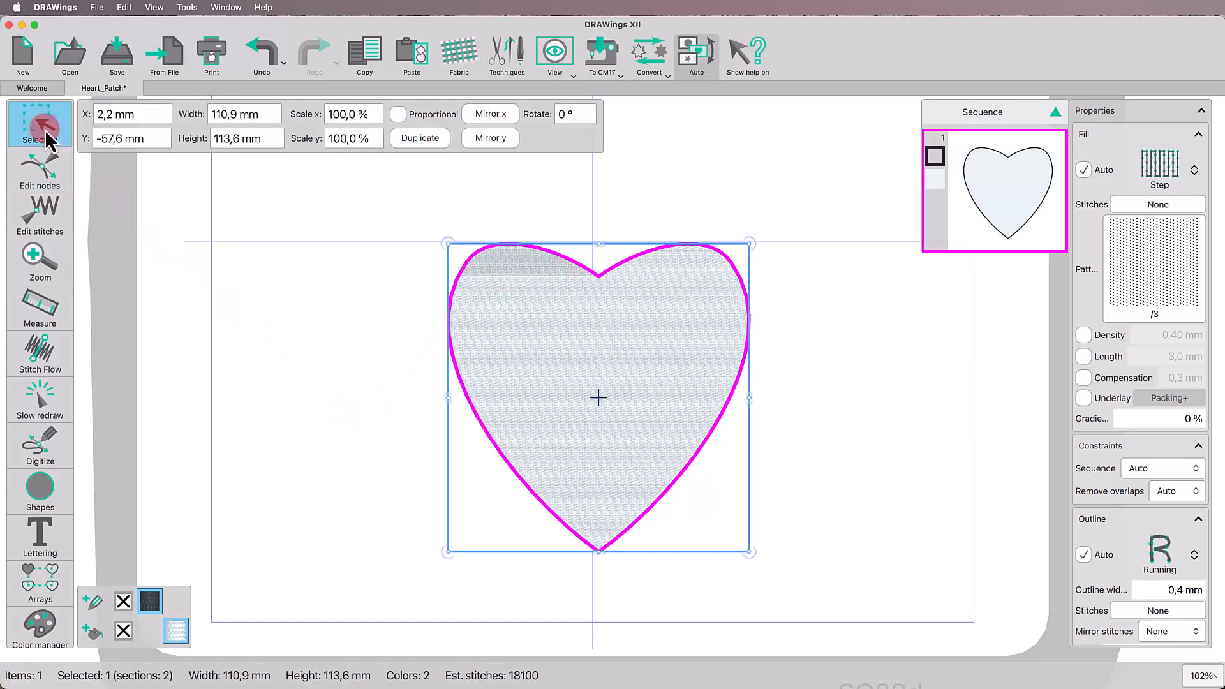
{"action": "double_click", "coordinate": [234, 116]}
{"action": "type", "text": "80"}
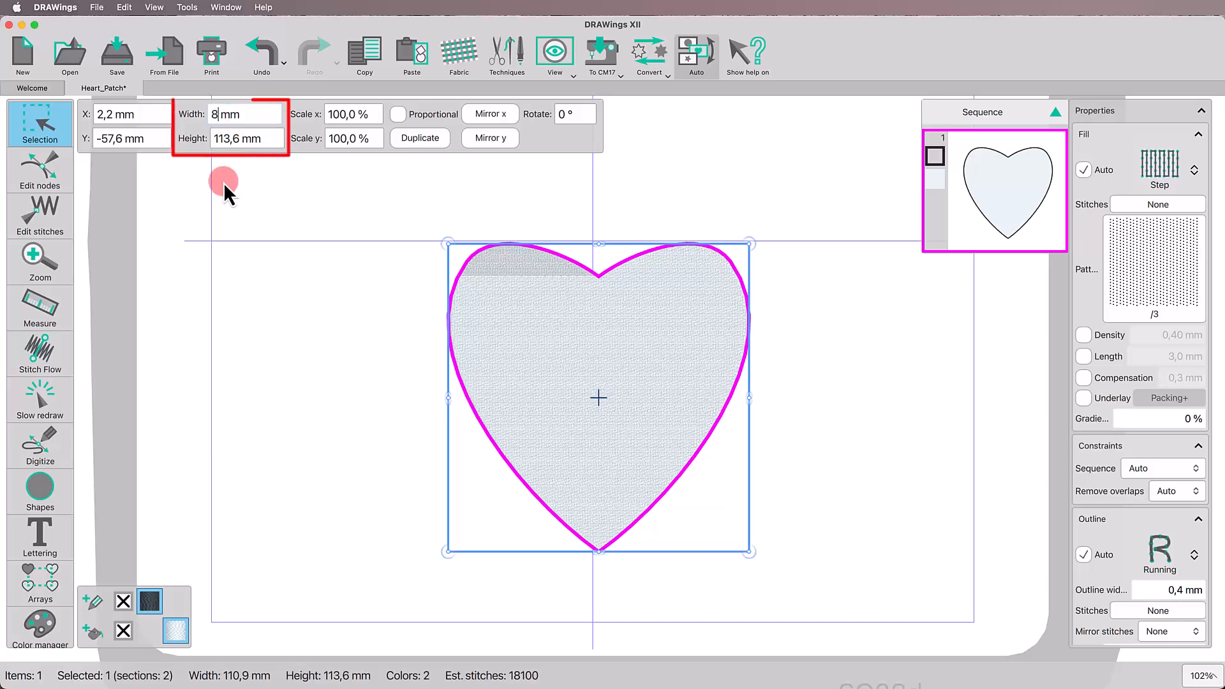
{"action": "key", "text": "Return"}
{"action": "key", "text": "Tab"}
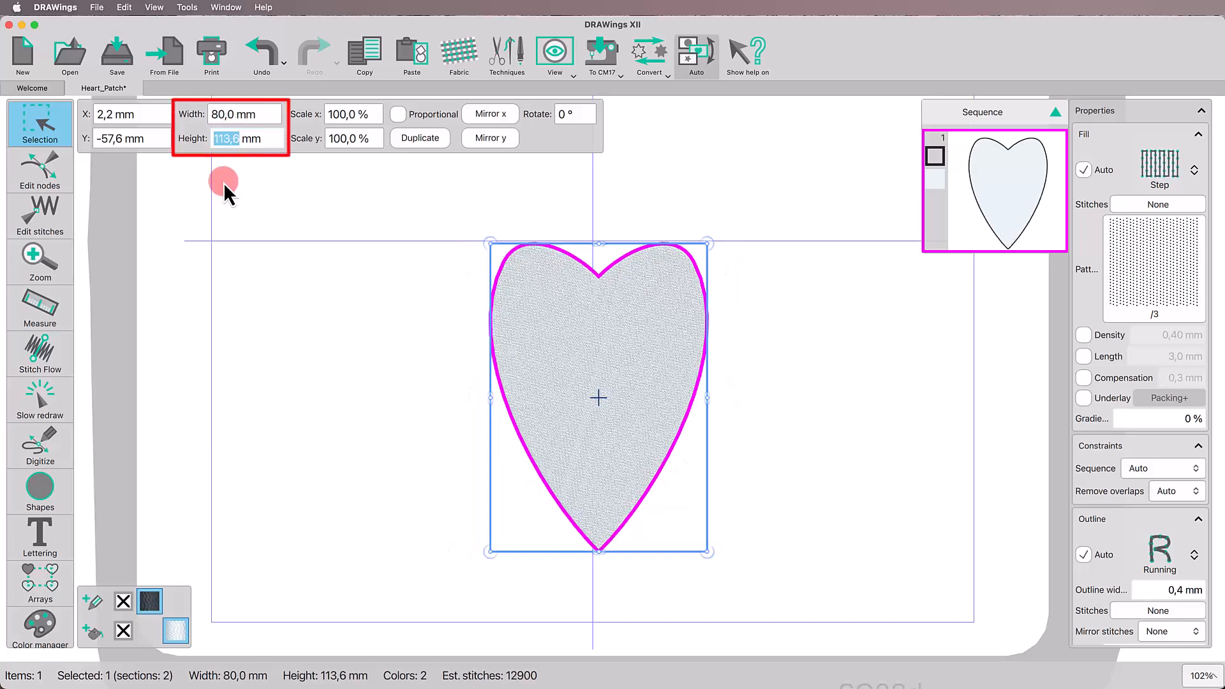
{"action": "type", "text": "90"}
{"action": "key", "text": "Return"}
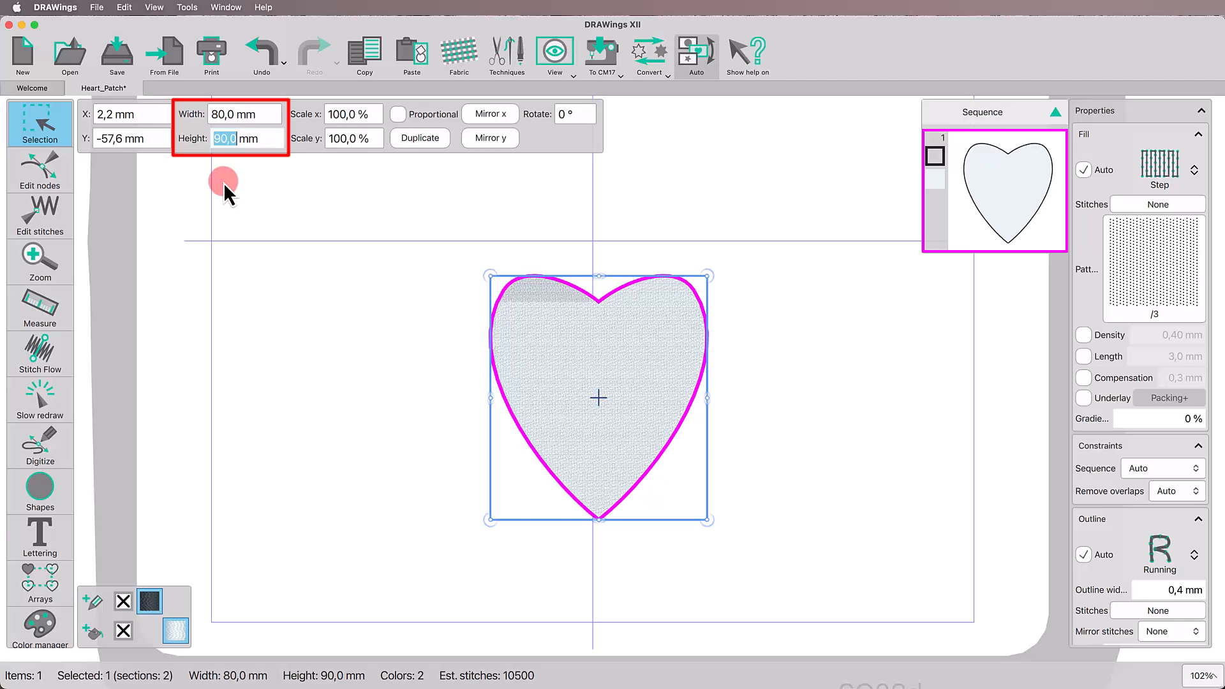
{"action": "left_click", "coordinate": [302, 350]}
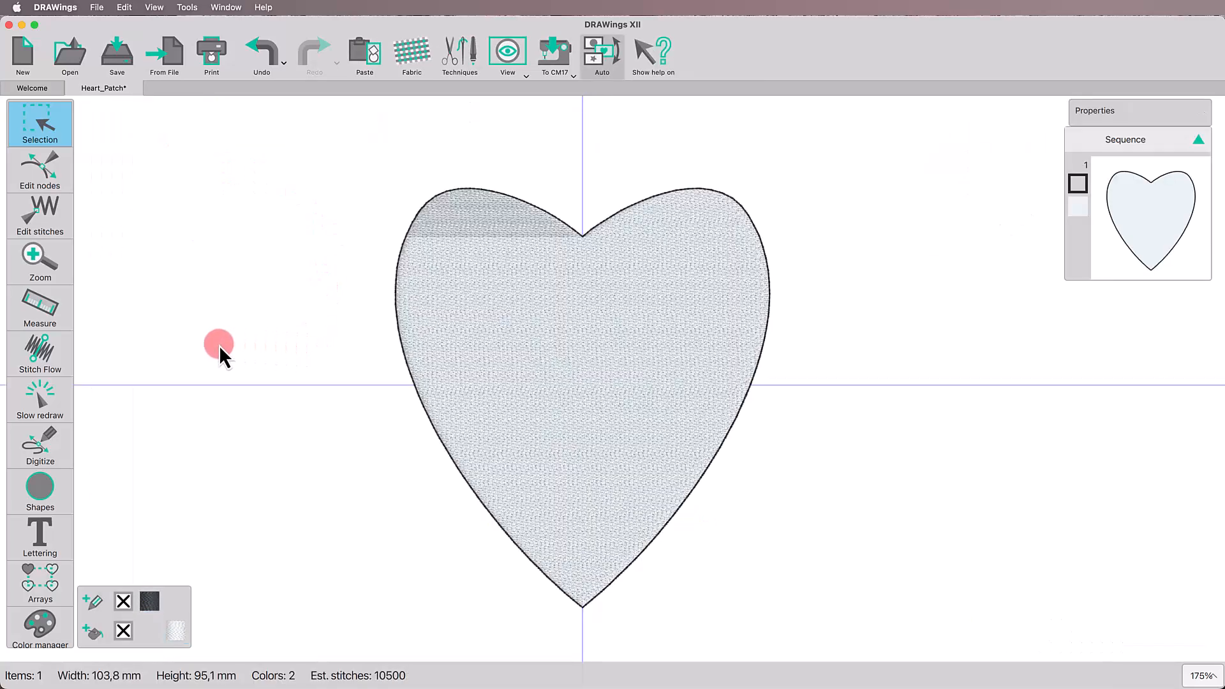
Draw a horizontal rectangle about 98 mm wide and 18 mm high across the middle of the heart
{"action": "left_click", "coordinate": [54, 492]}
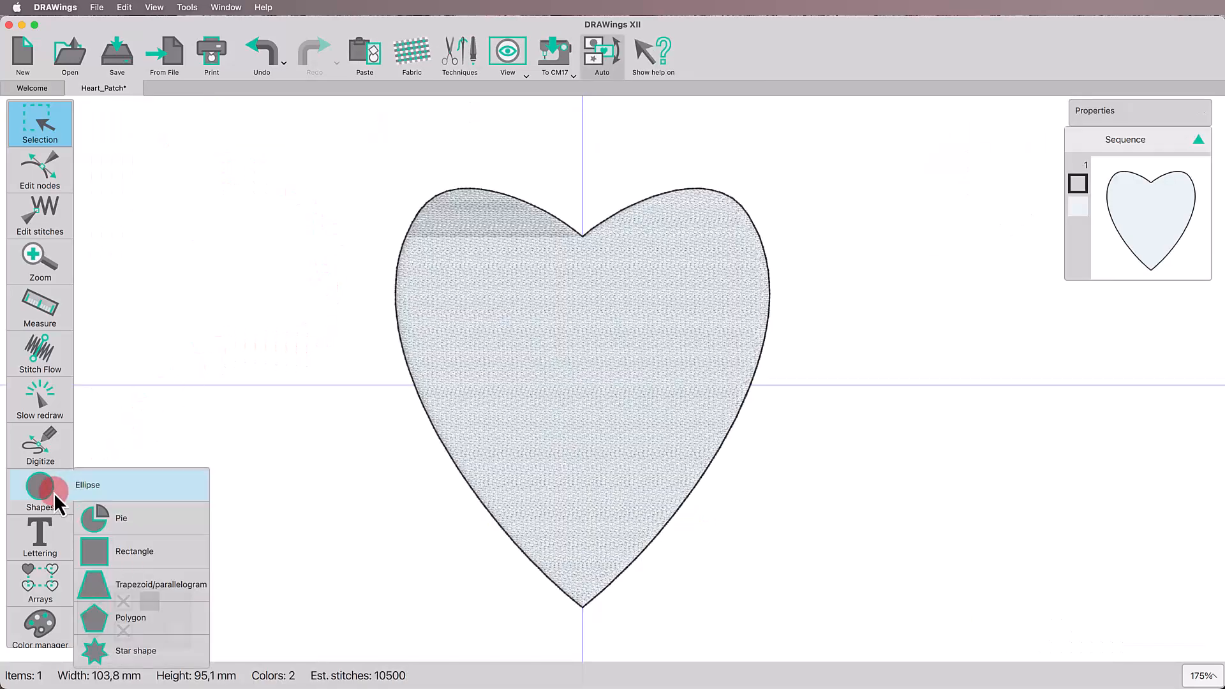
{"action": "left_click", "coordinate": [124, 556]}
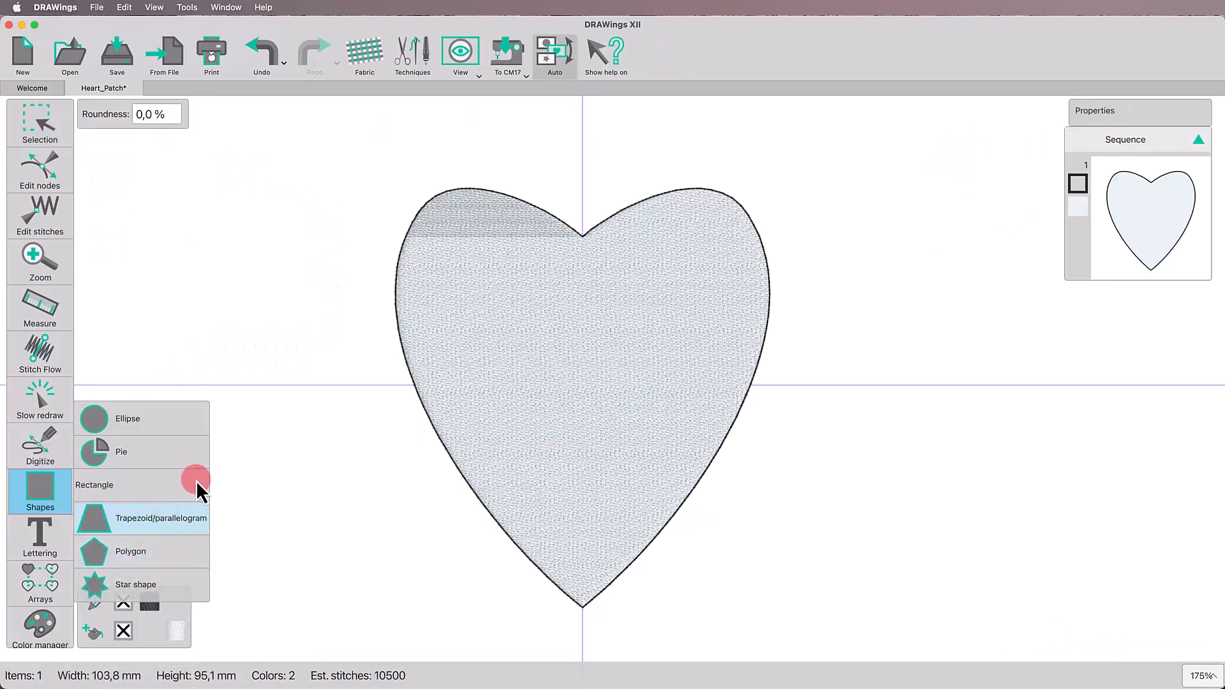
{"action": "left_click_drag", "start_coordinate": [339, 320], "coordinate": [799, 403]}
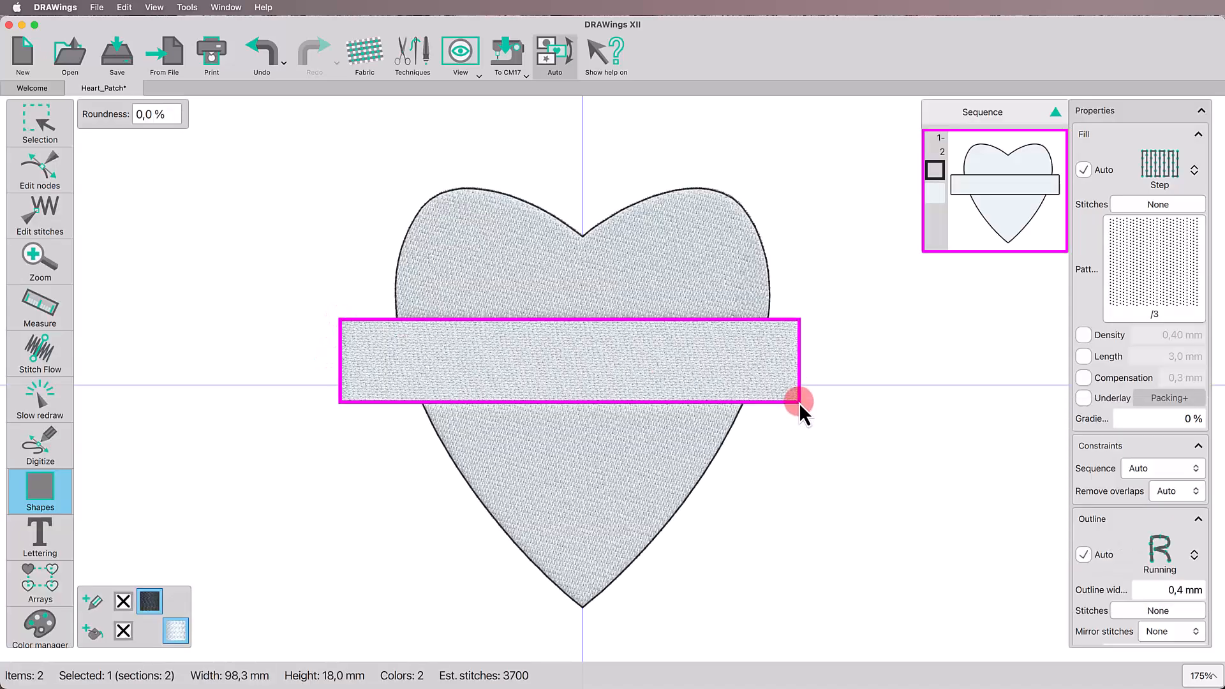
Resize the rectangle to 85 mm wide and 25 mm high
{"action": "left_click", "coordinate": [47, 135]}
{"action": "double_click", "coordinate": [235, 115]}
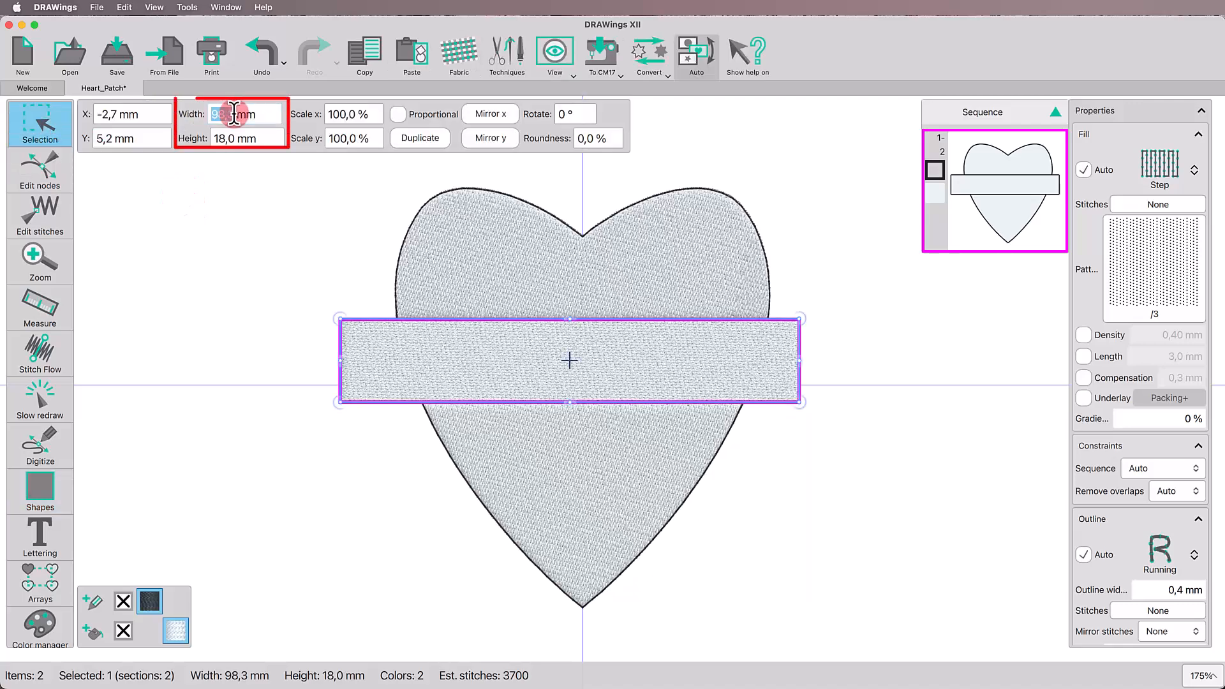
{"action": "type", "text": "85"}
{"action": "key", "text": "Tab"}
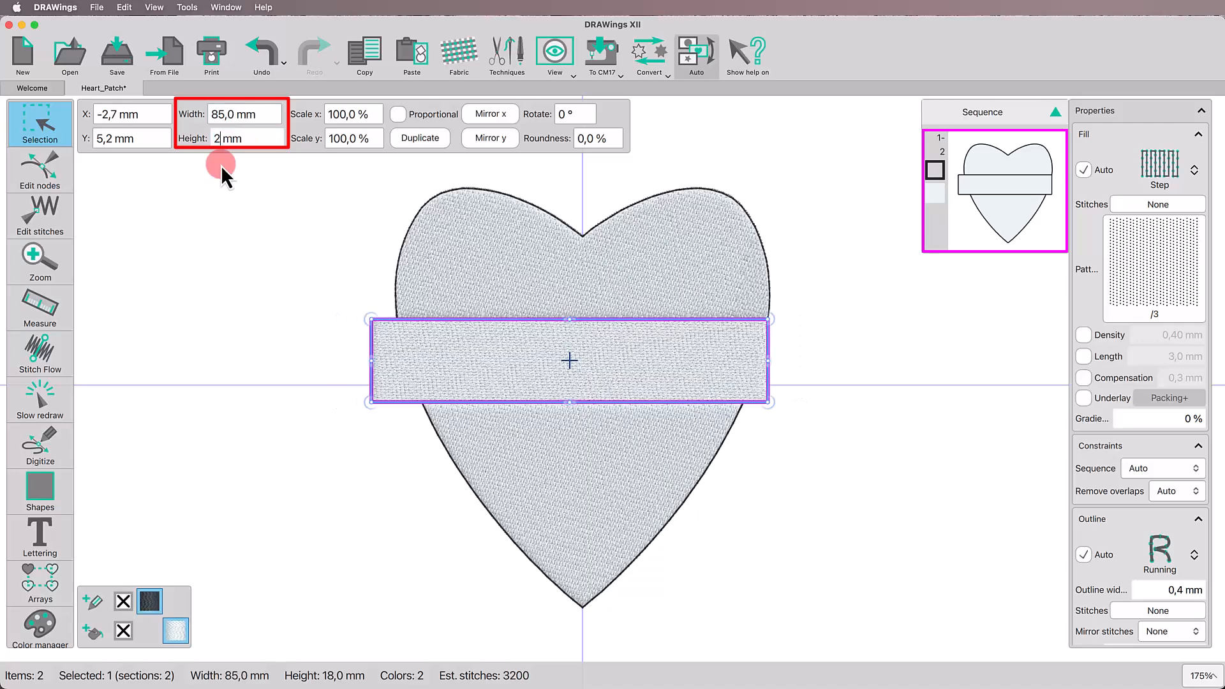
{"action": "key", "text": "Return"}
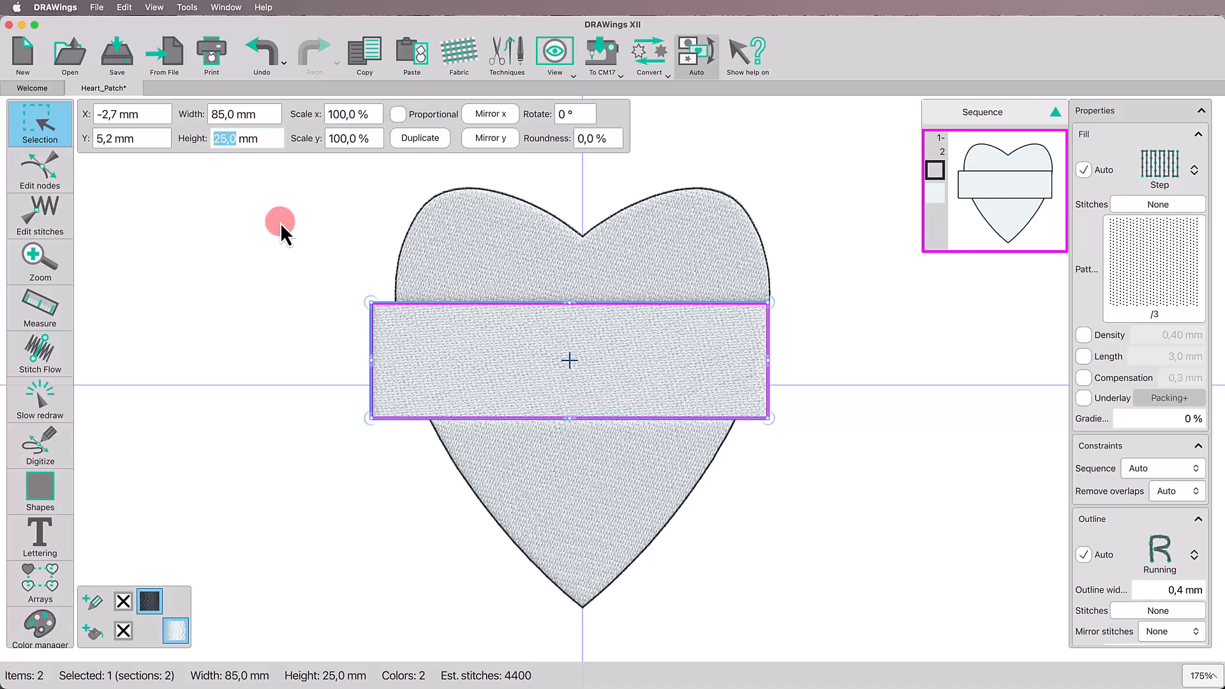
Align the rectangle and the heart on their centers, both horizontally and vertically
{"action": "left_click", "coordinate": [458, 249], "text": "shift"}
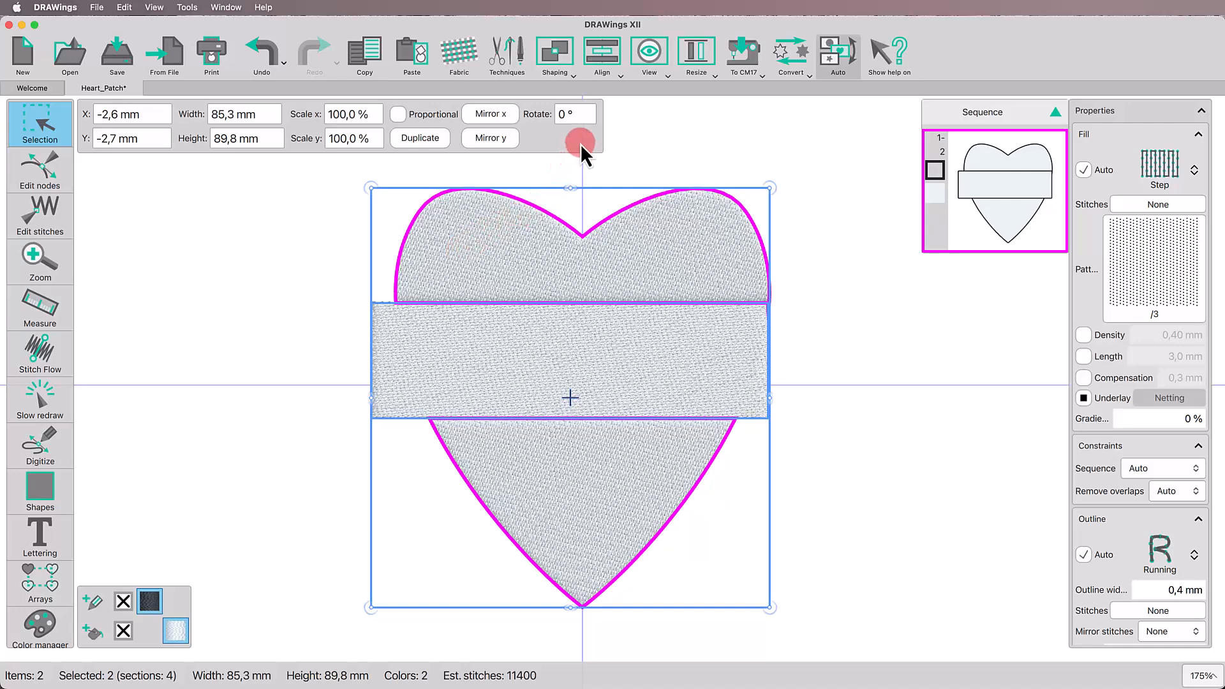
{"action": "left_click", "coordinate": [604, 59]}
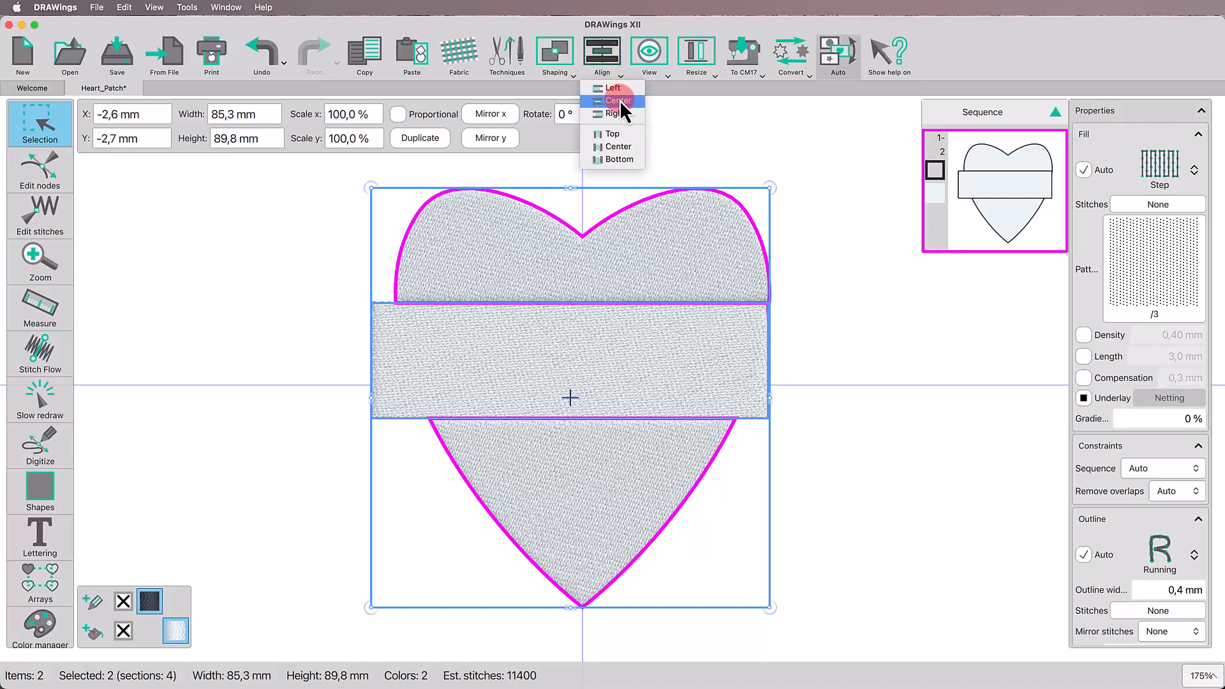
{"action": "left_click", "coordinate": [618, 101]}
{"action": "left_click", "coordinate": [603, 59]}
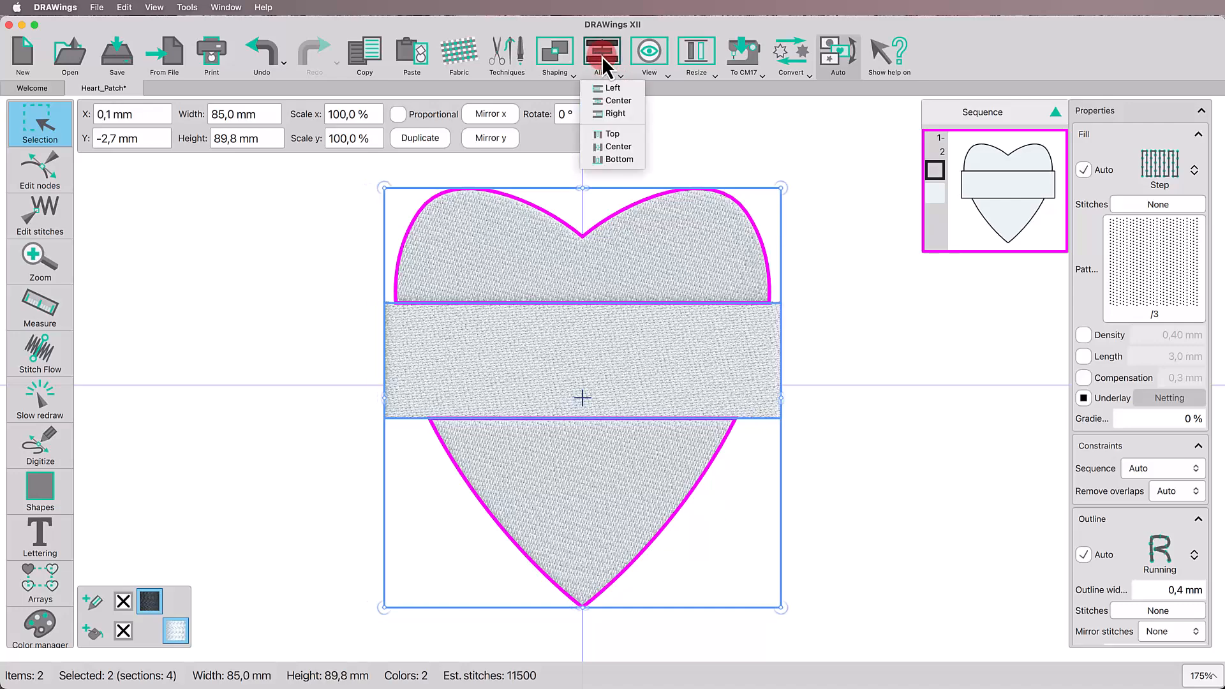
{"action": "left_click", "coordinate": [618, 146]}
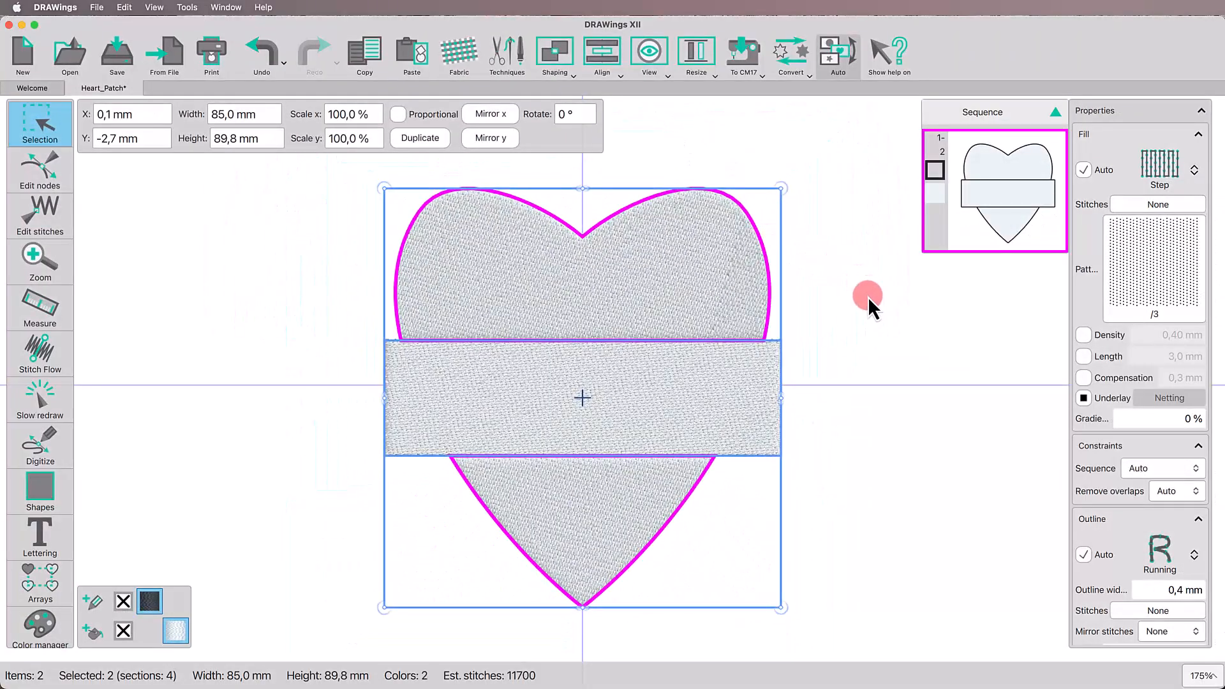
{"action": "left_click", "coordinate": [867, 296]}
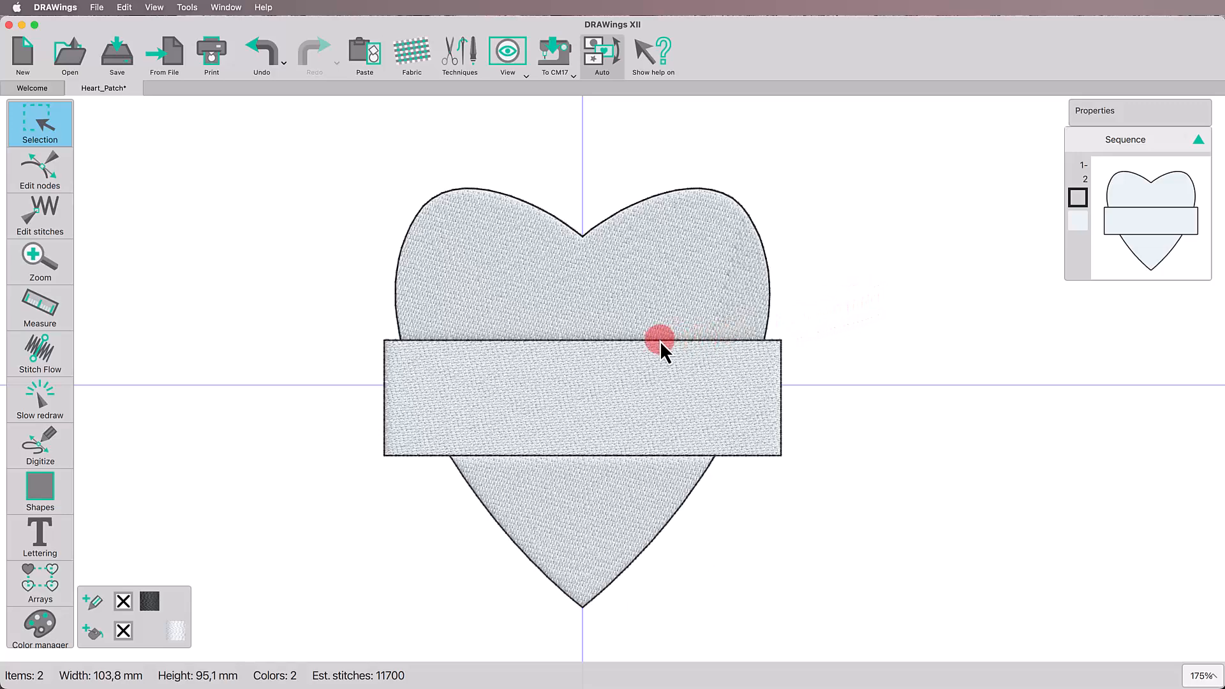
Convert the rectangle across the heart to curves
{"action": "left_click", "coordinate": [626, 362]}
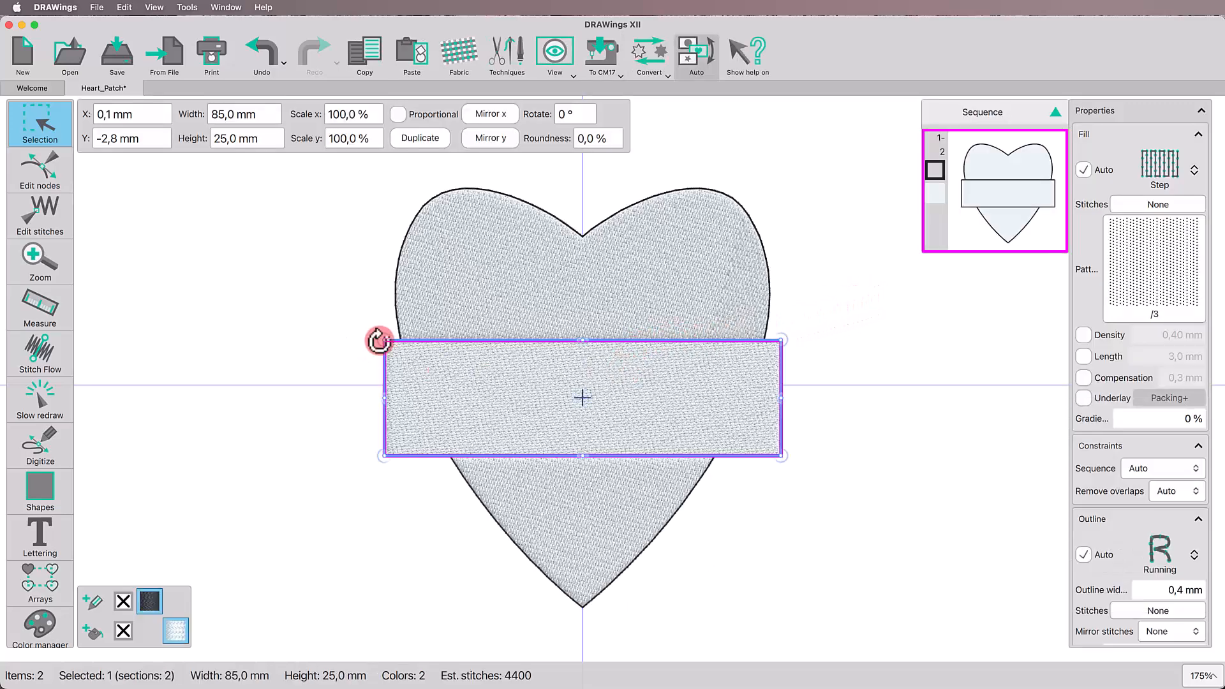
{"action": "right_click", "coordinate": [414, 362]}
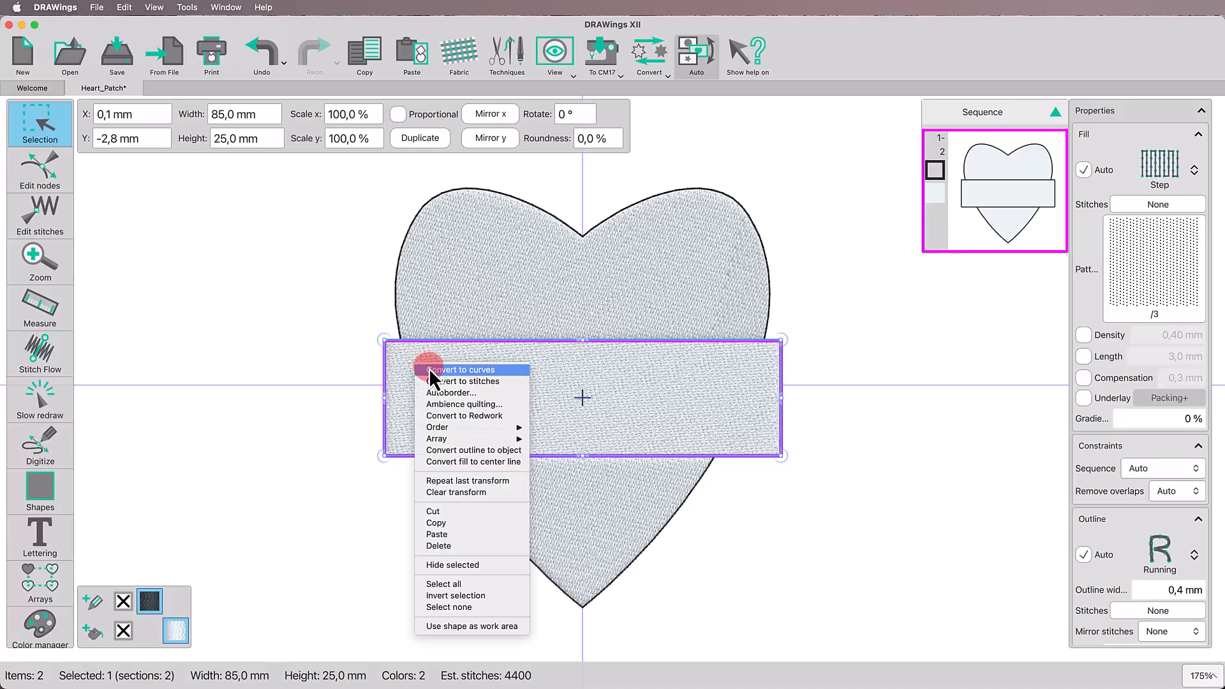
{"action": "left_click", "coordinate": [429, 370]}
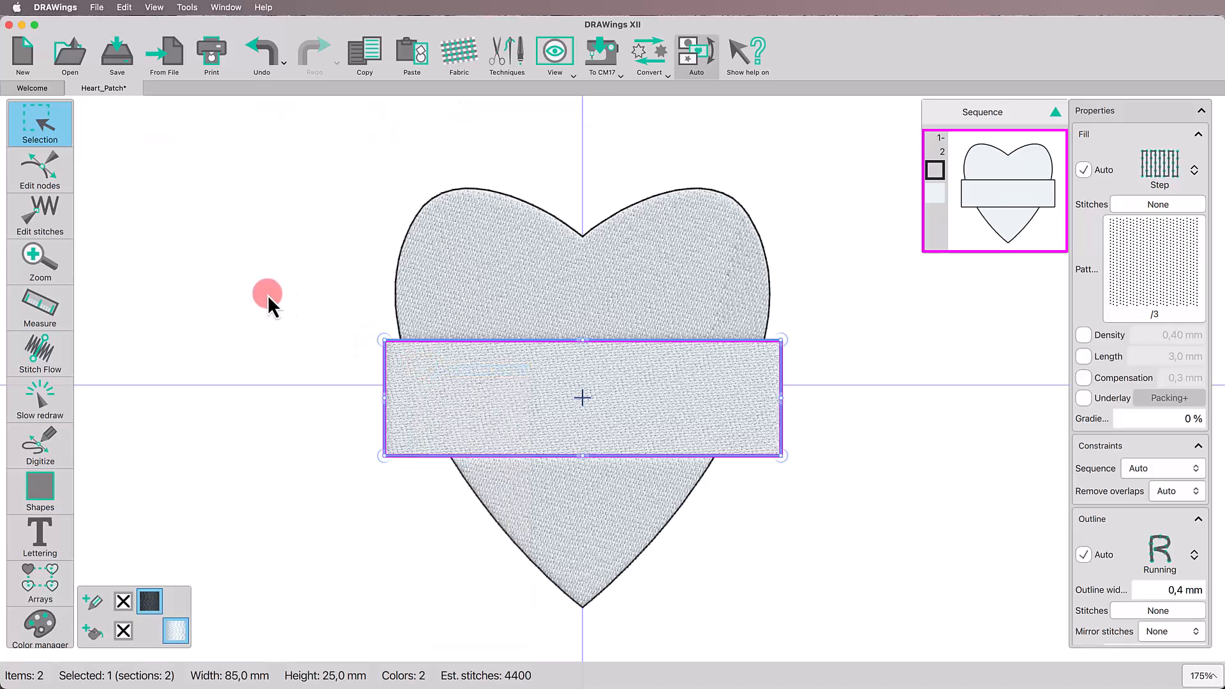
Bring the rectangle's two bottom corner nodes symmetrically inward to shape it into a trapezoid narrowing downward
{"action": "left_click", "coordinate": [51, 181]}
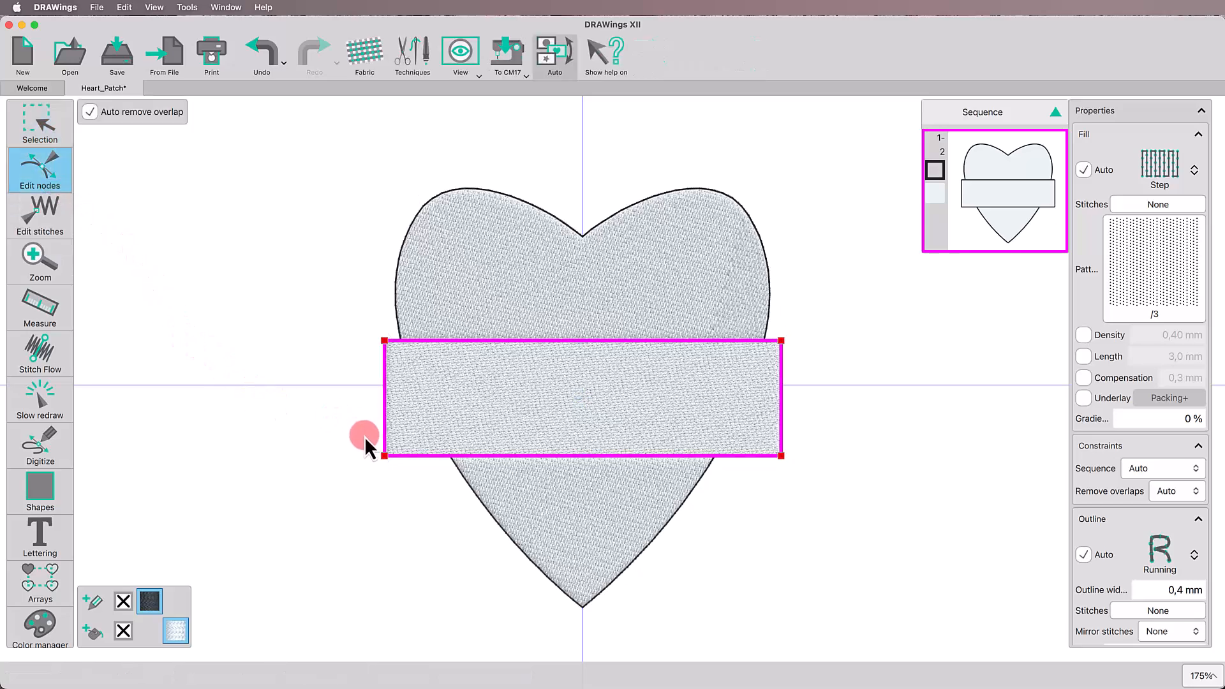
{"action": "left_click_drag", "start_coordinate": [365, 436], "coordinate": [898, 483]}
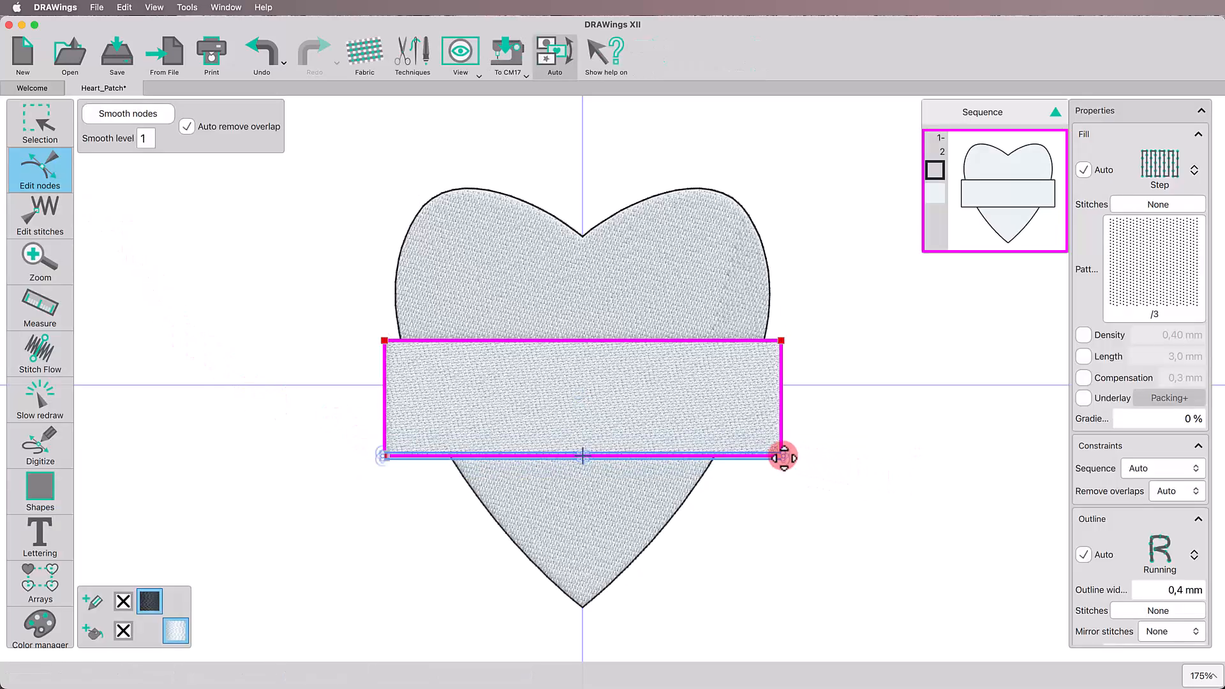
{"action": "key", "text": "shift"}
{"action": "left_click_drag", "start_coordinate": [783, 456], "coordinate": [737, 459]}
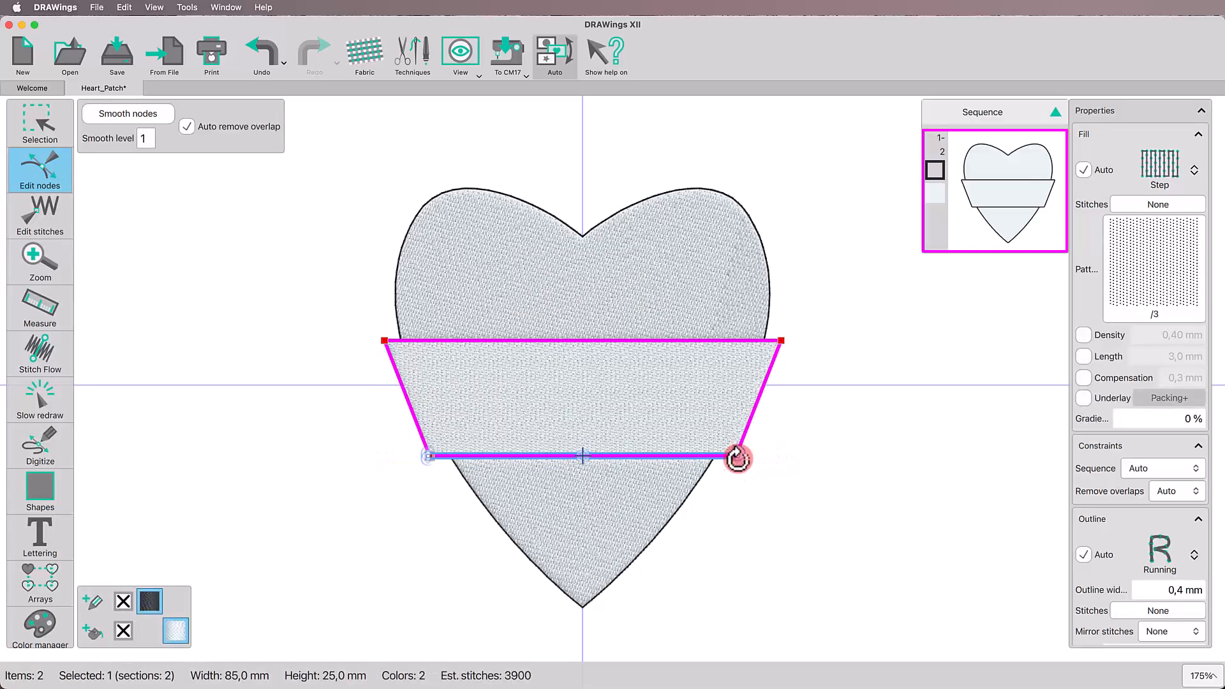
{"action": "left_click", "coordinate": [643, 481]}
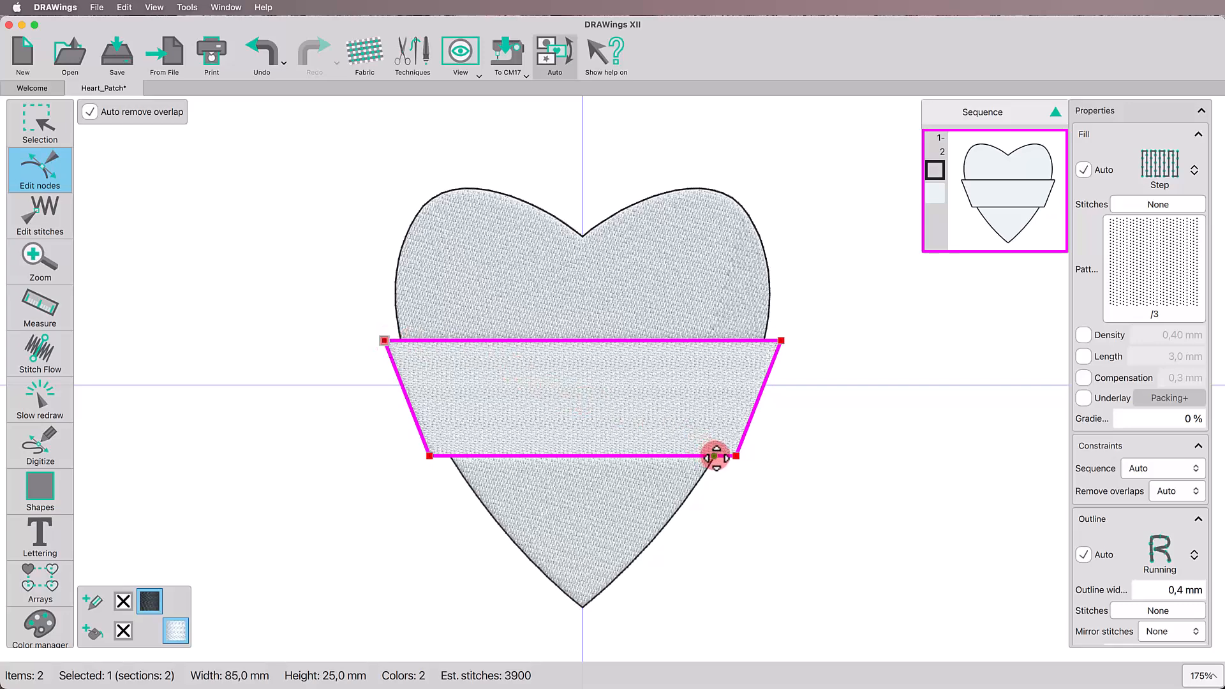
Add a node at the midpoint of the trapezoid's top edge and another at the midpoint of its bottom edge
{"action": "left_click", "coordinate": [737, 457], "text": "shift"}
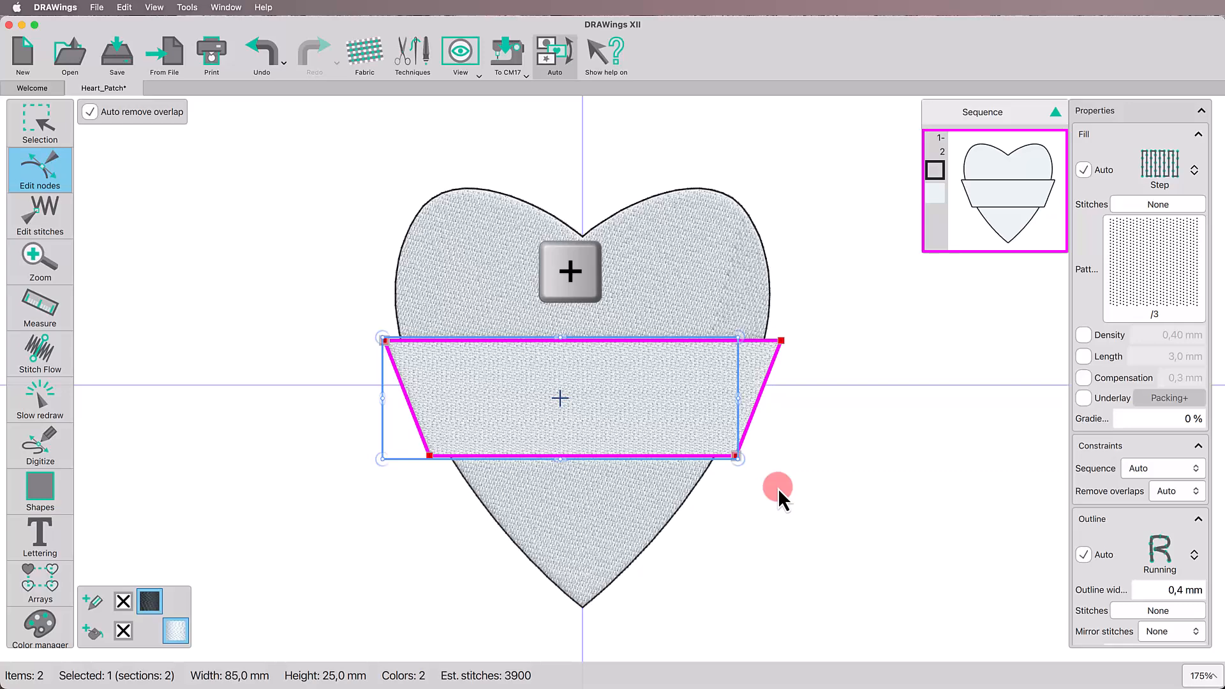
{"action": "key", "text": "plus"}
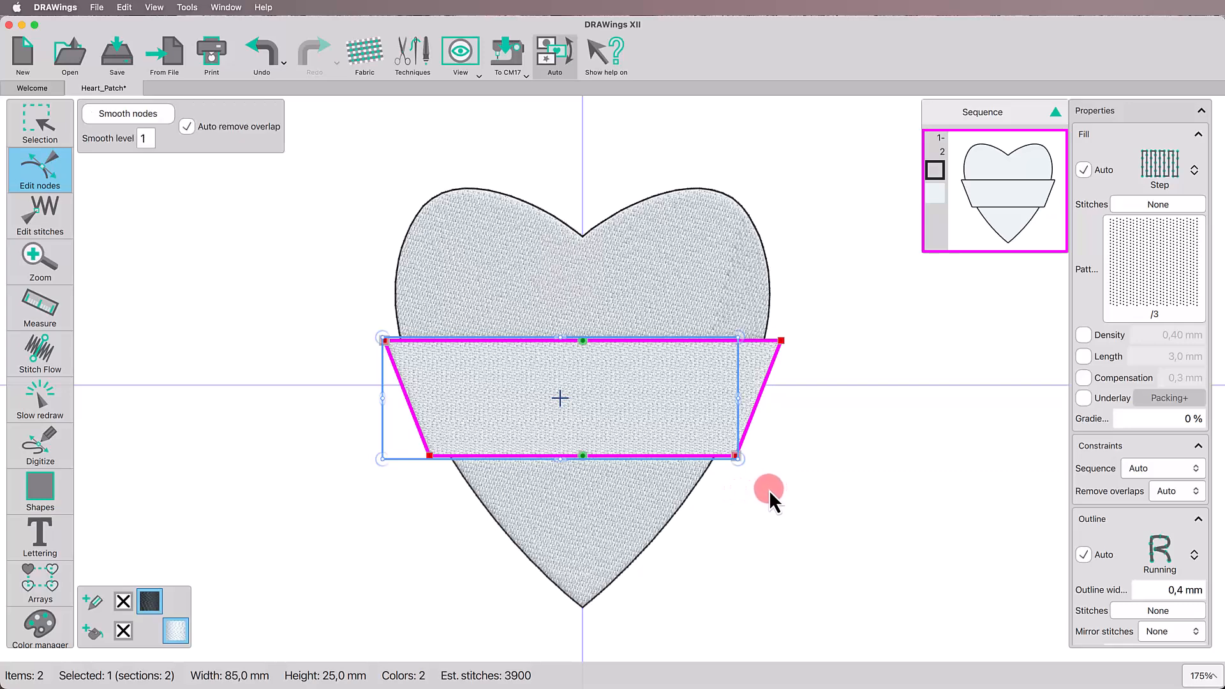
{"action": "left_click", "coordinate": [782, 499]}
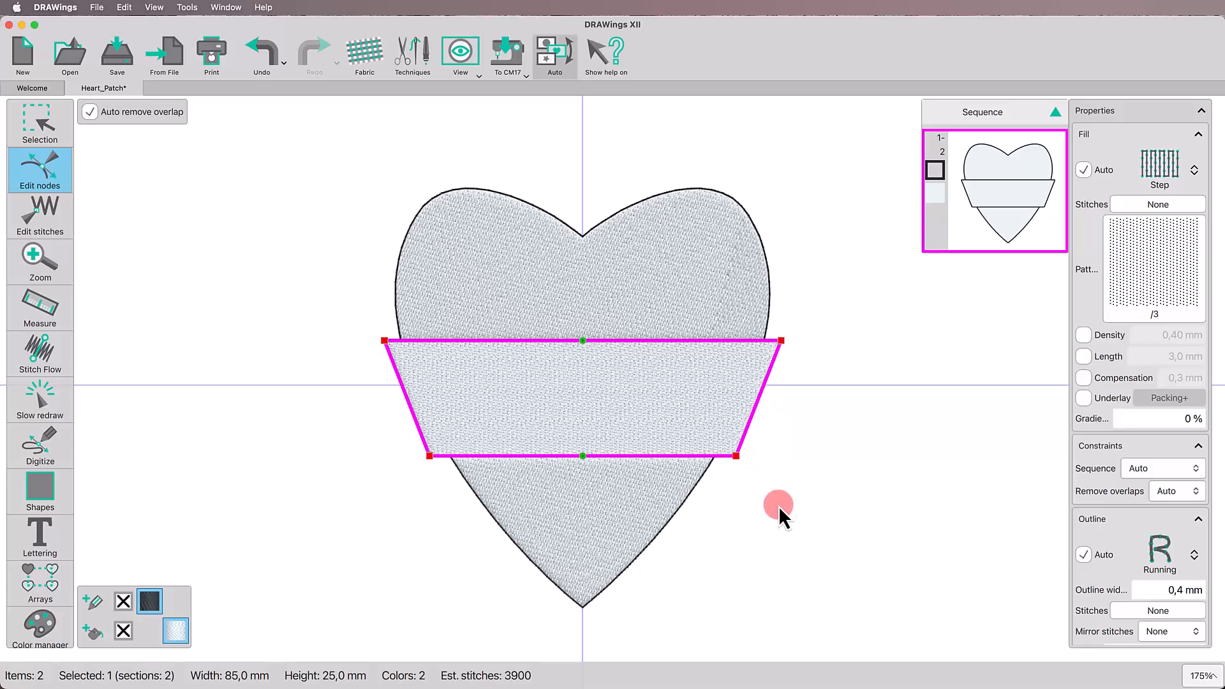
Auto smooth the midpoint nodes of the banner's top and bottom edges and raise both about 11 mm to arch the banner
{"action": "left_click_drag", "start_coordinate": [560, 332], "coordinate": [607, 502]}
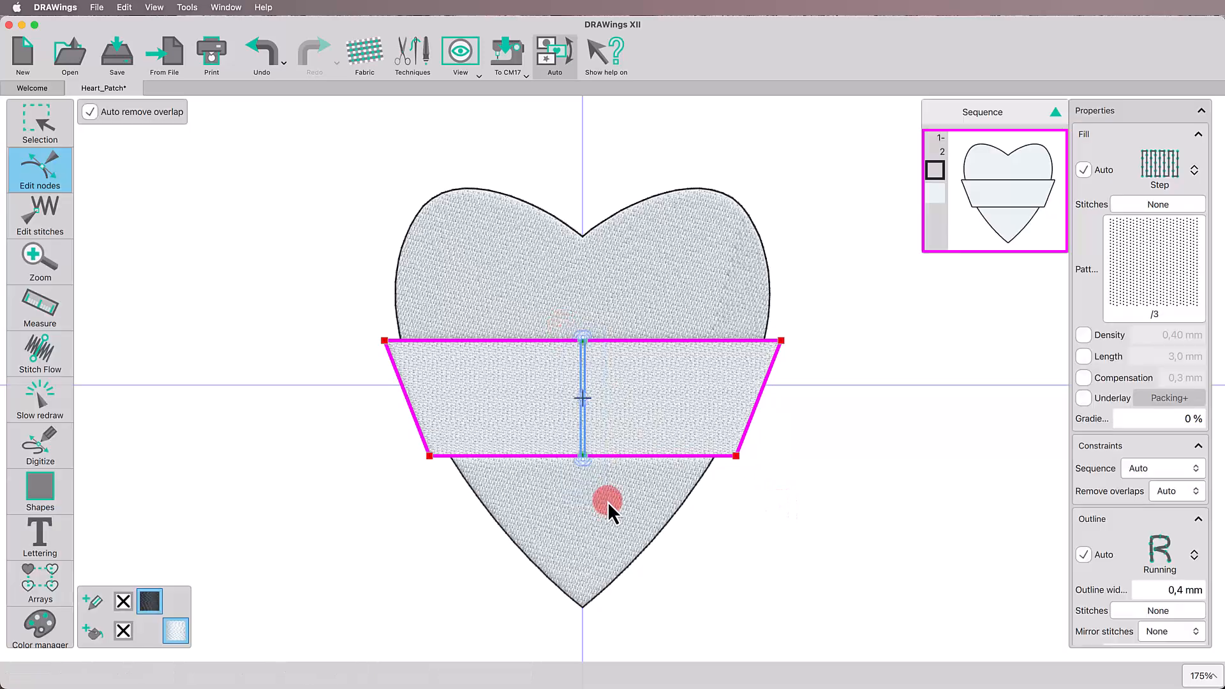
{"action": "right_click", "coordinate": [583, 439]}
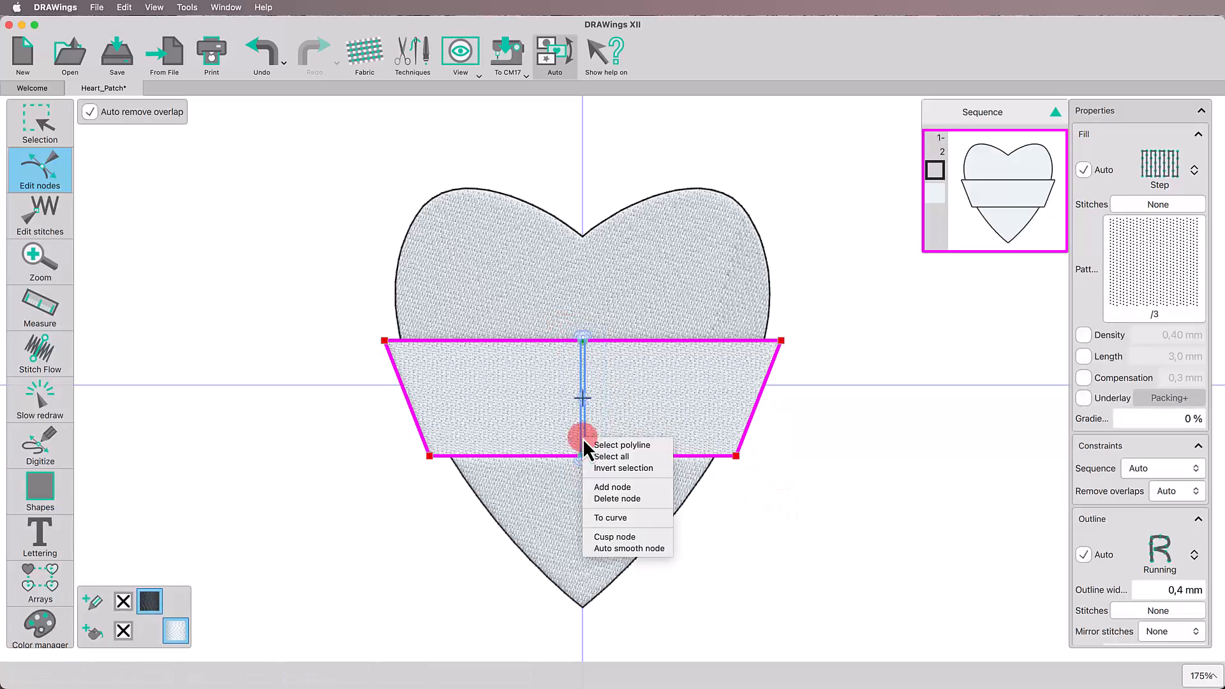
{"action": "left_click", "coordinate": [637, 549]}
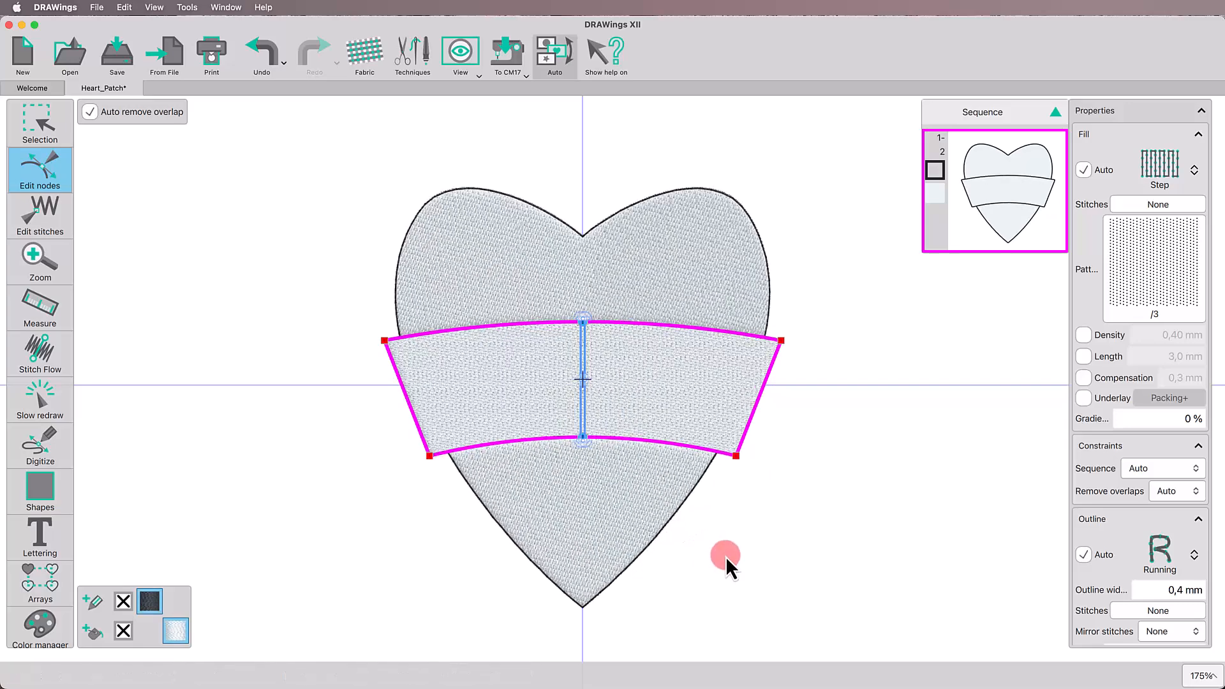
{"action": "key", "text": "Down"}
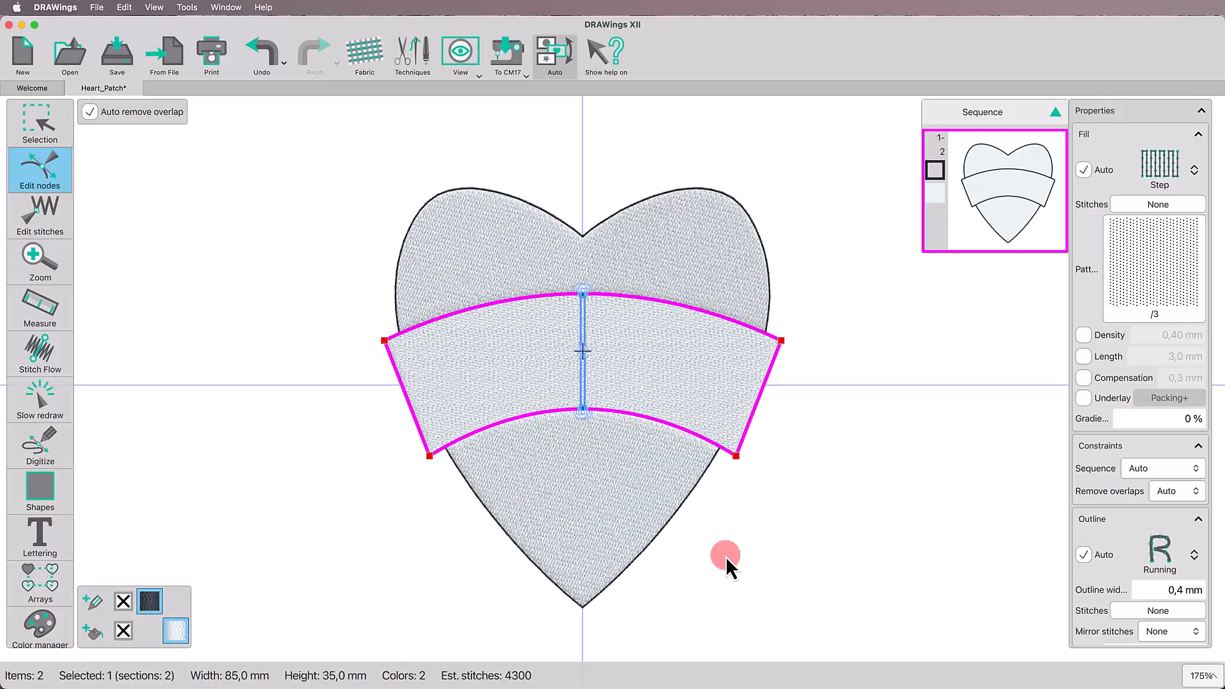
{"action": "left_click", "coordinate": [821, 563]}
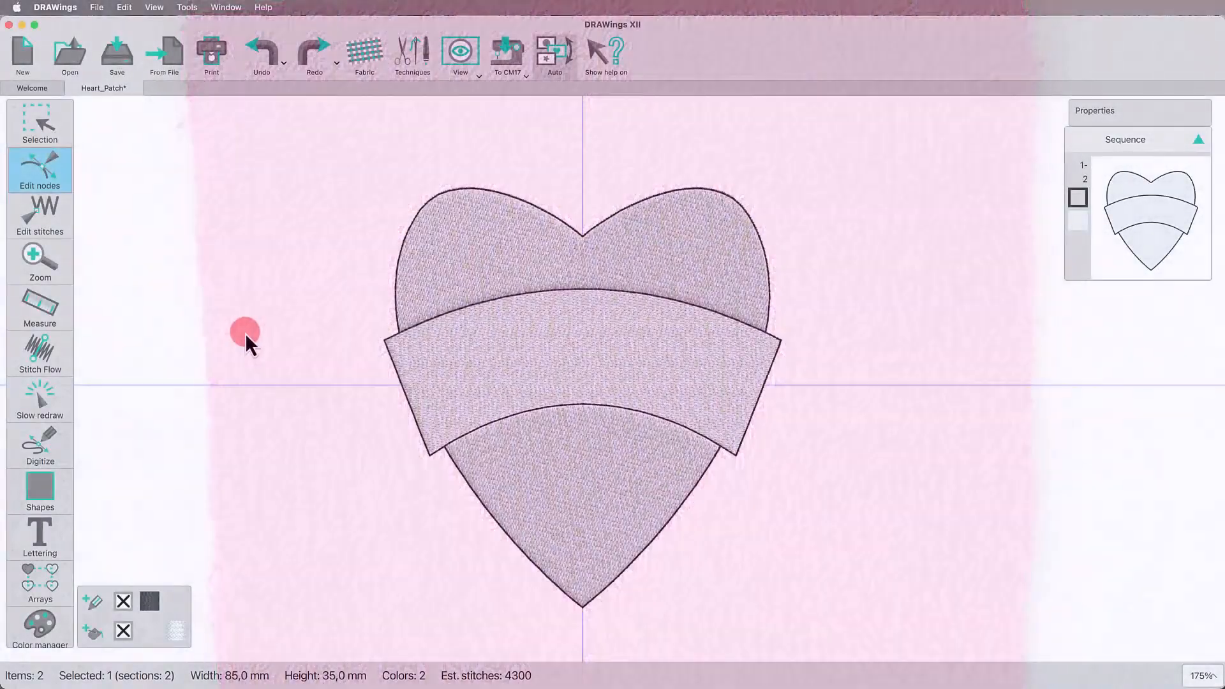
Convert the heart's fill to Applique with the Fix satin option
{"action": "left_click", "coordinate": [41, 125]}
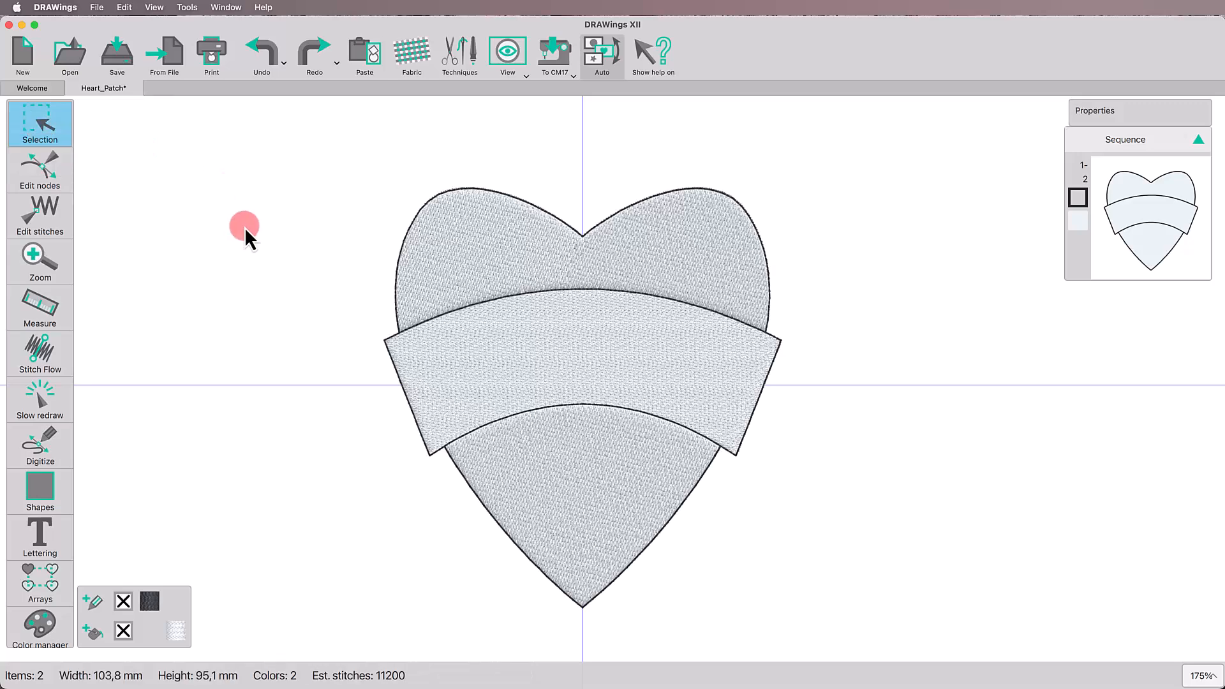
{"action": "left_click", "coordinate": [468, 254]}
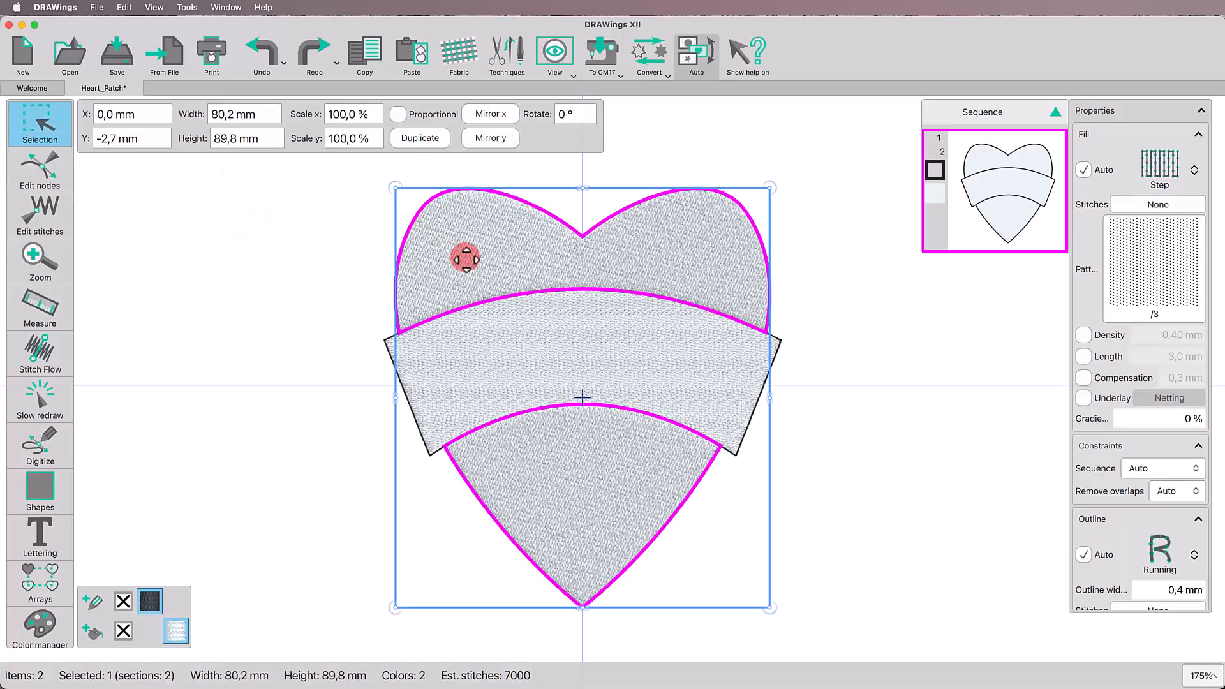
{"action": "left_click", "coordinate": [1158, 173]}
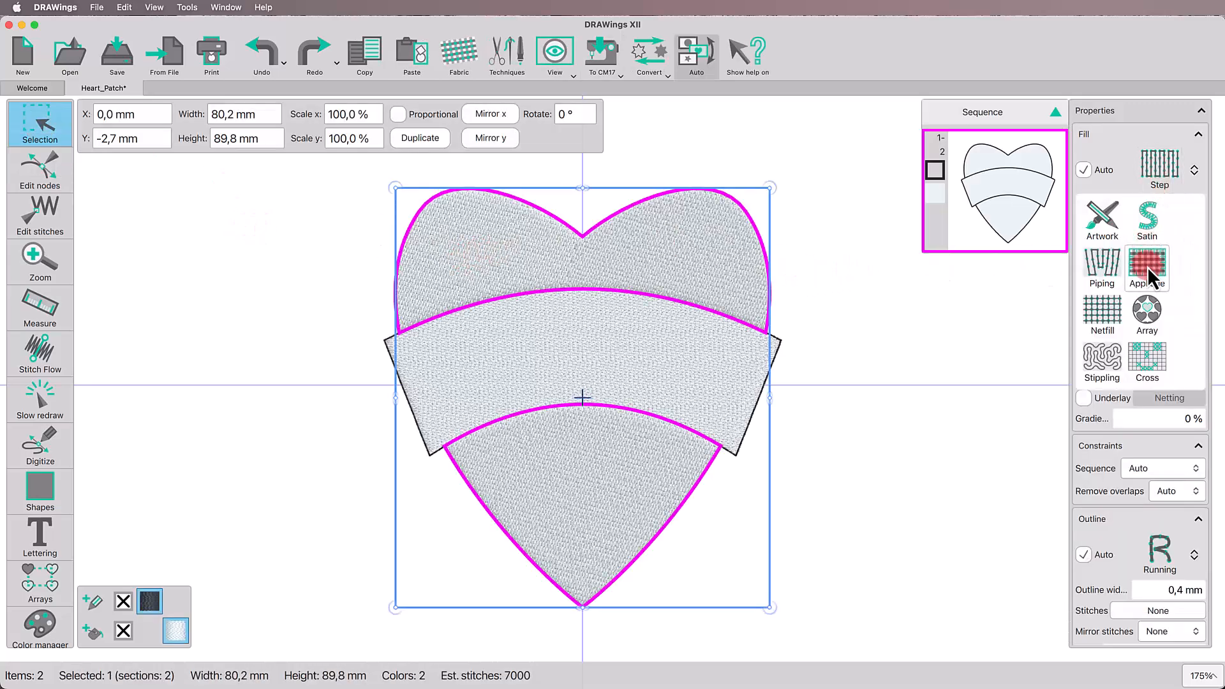
{"action": "left_click", "coordinate": [1146, 267]}
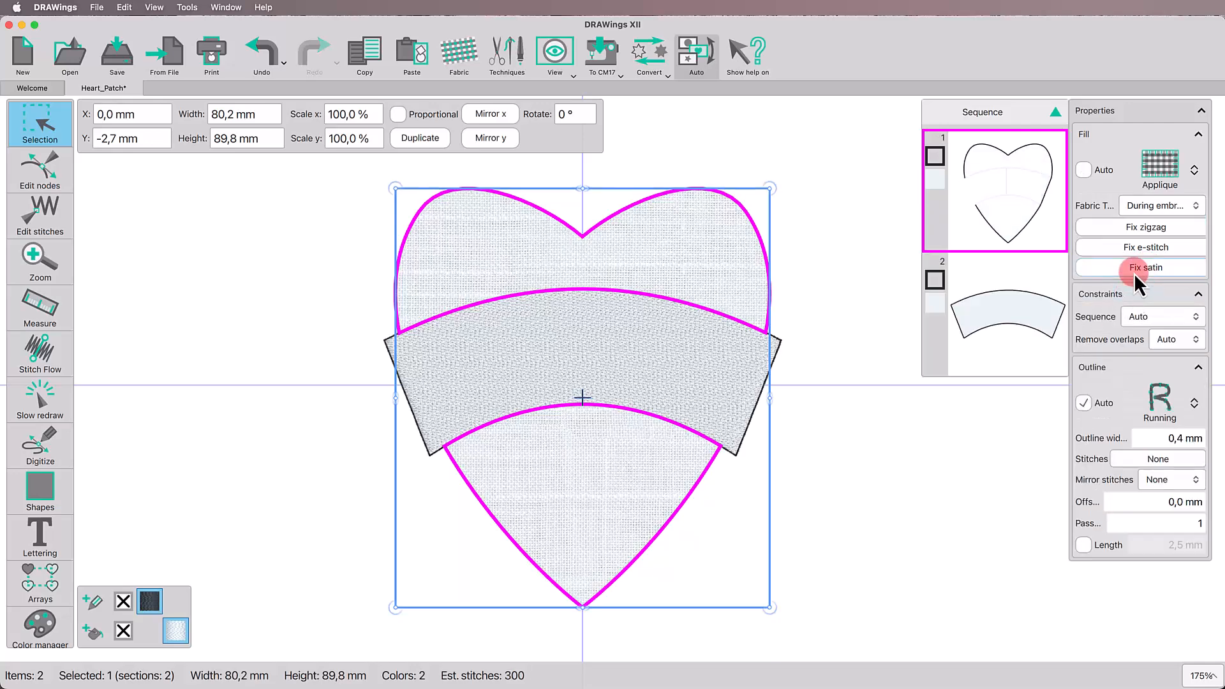
{"action": "left_click", "coordinate": [1134, 273]}
Convert the arched banner's fill to Applique with the Fix satin option
{"action": "left_click", "coordinate": [998, 287]}
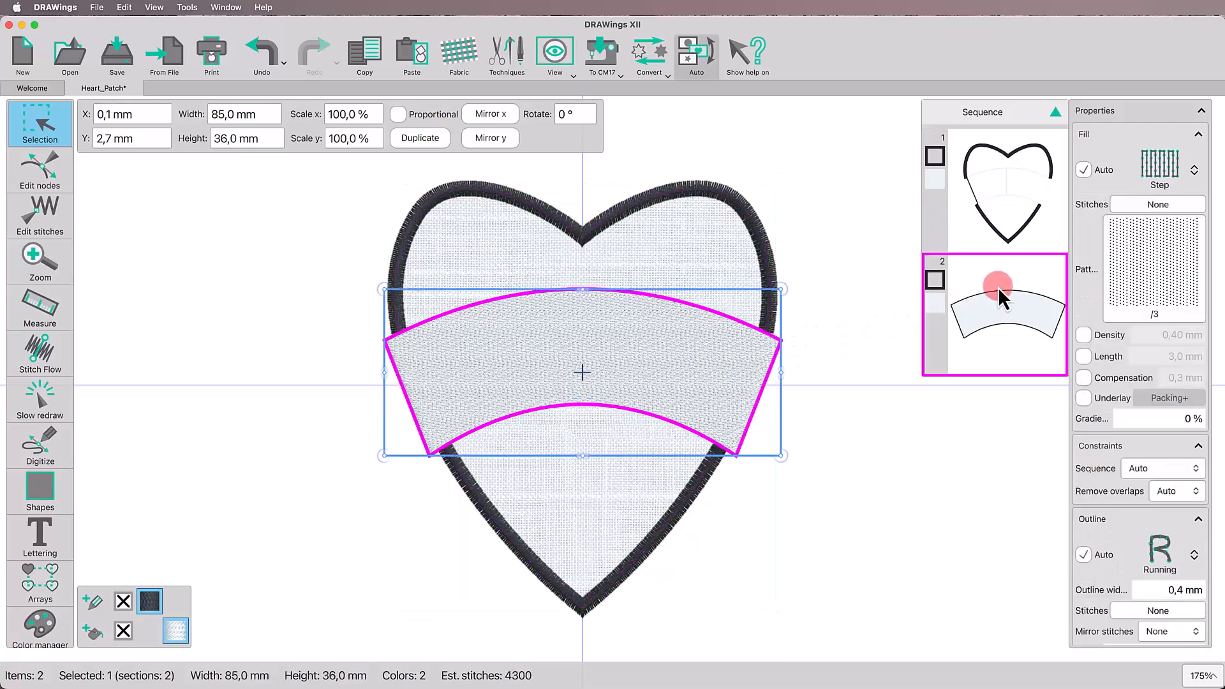
{"action": "left_click", "coordinate": [1149, 173]}
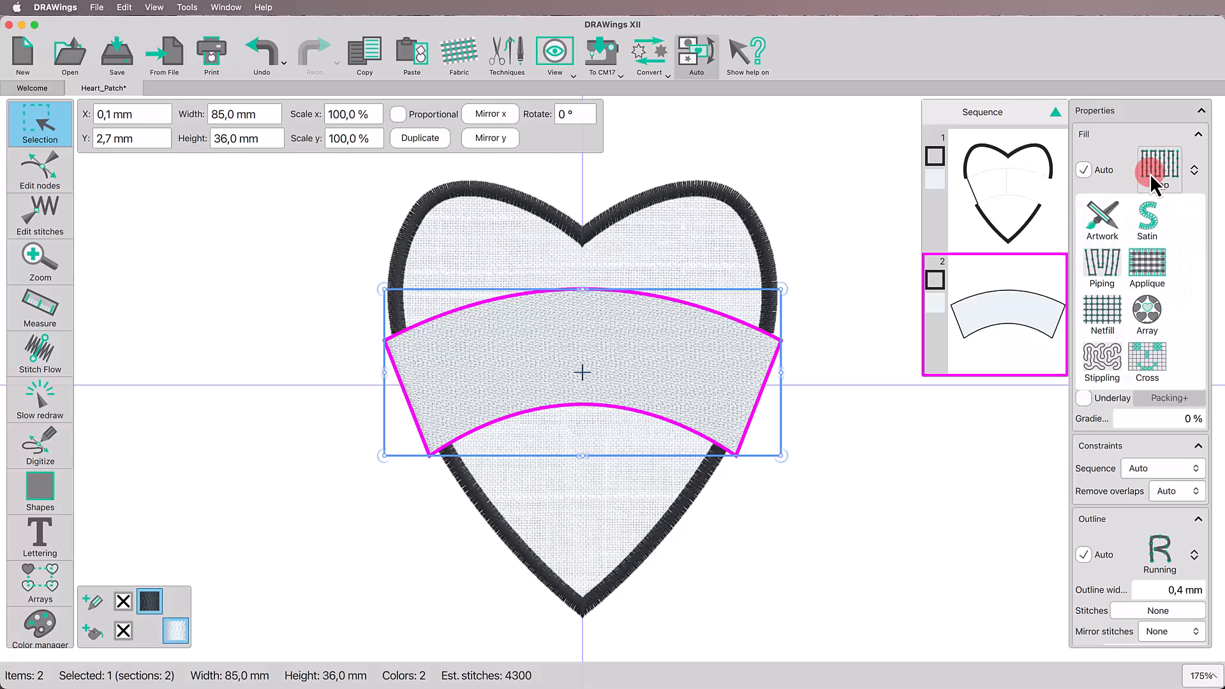
{"action": "left_click", "coordinate": [1146, 267]}
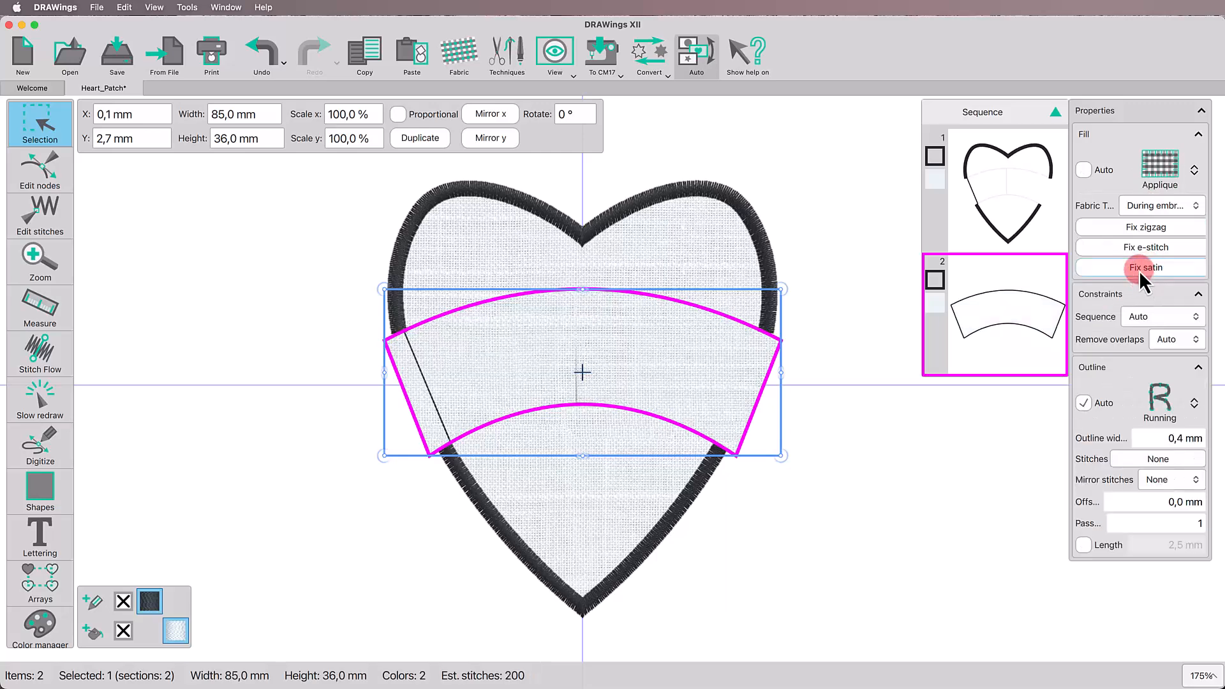
{"action": "left_click", "coordinate": [1138, 268]}
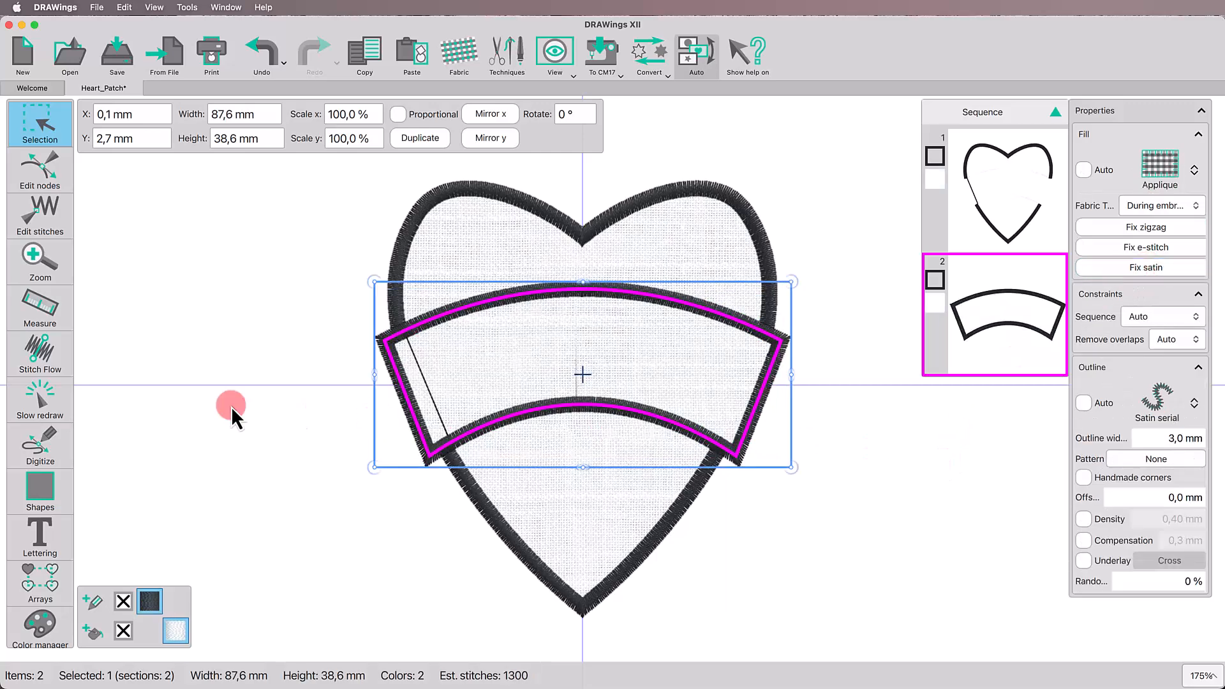
Color the banner's applique fabric with the light pink 240 Orchid Pink from the JANOME palette
{"action": "left_click", "coordinate": [94, 631]}
{"action": "left_click", "coordinate": [179, 533]}
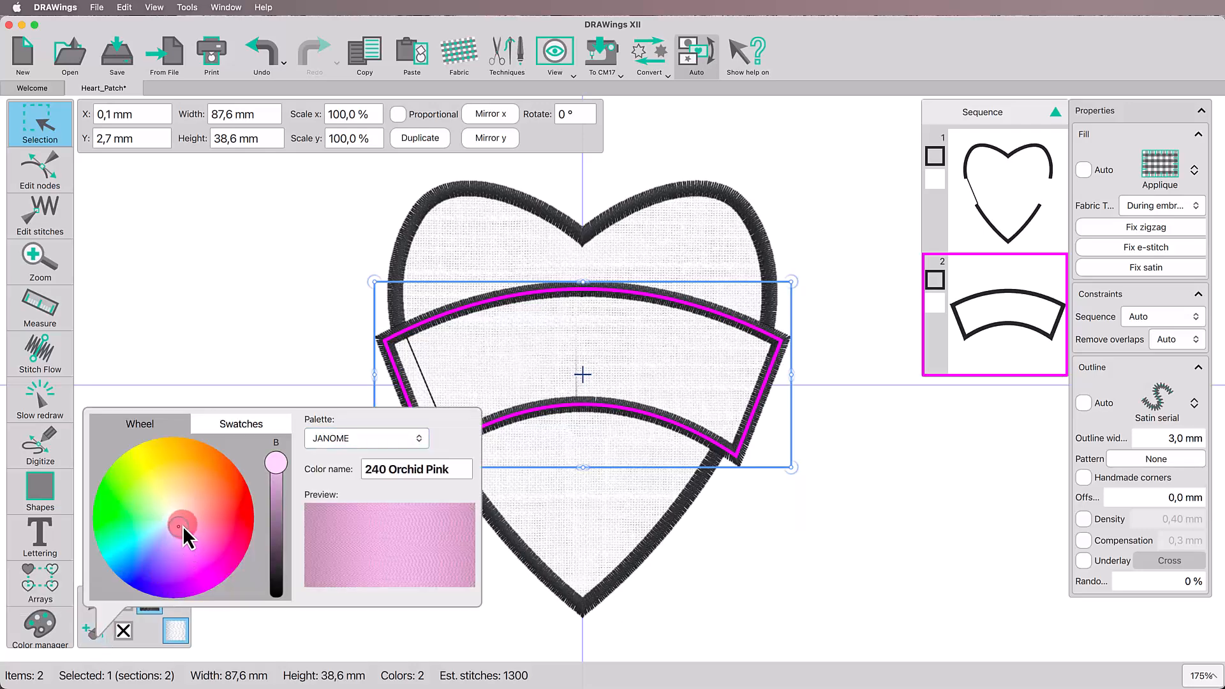
{"action": "left_click", "coordinate": [801, 542]}
Color the heart's applique fabric with 265 Crimson from the JANOME palette
{"action": "left_click", "coordinate": [582, 509]}
{"action": "left_click", "coordinate": [92, 632]}
{"action": "left_click", "coordinate": [203, 559]}
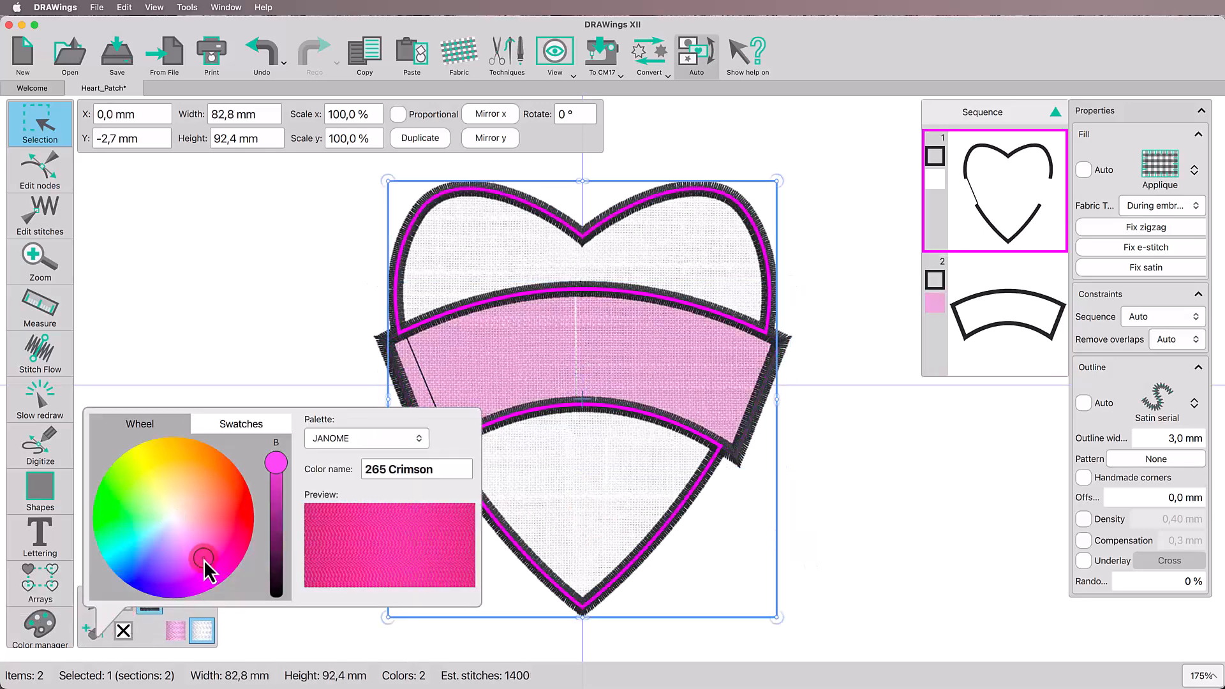
{"action": "left_click", "coordinate": [200, 558]}
{"action": "left_click", "coordinate": [282, 352]}
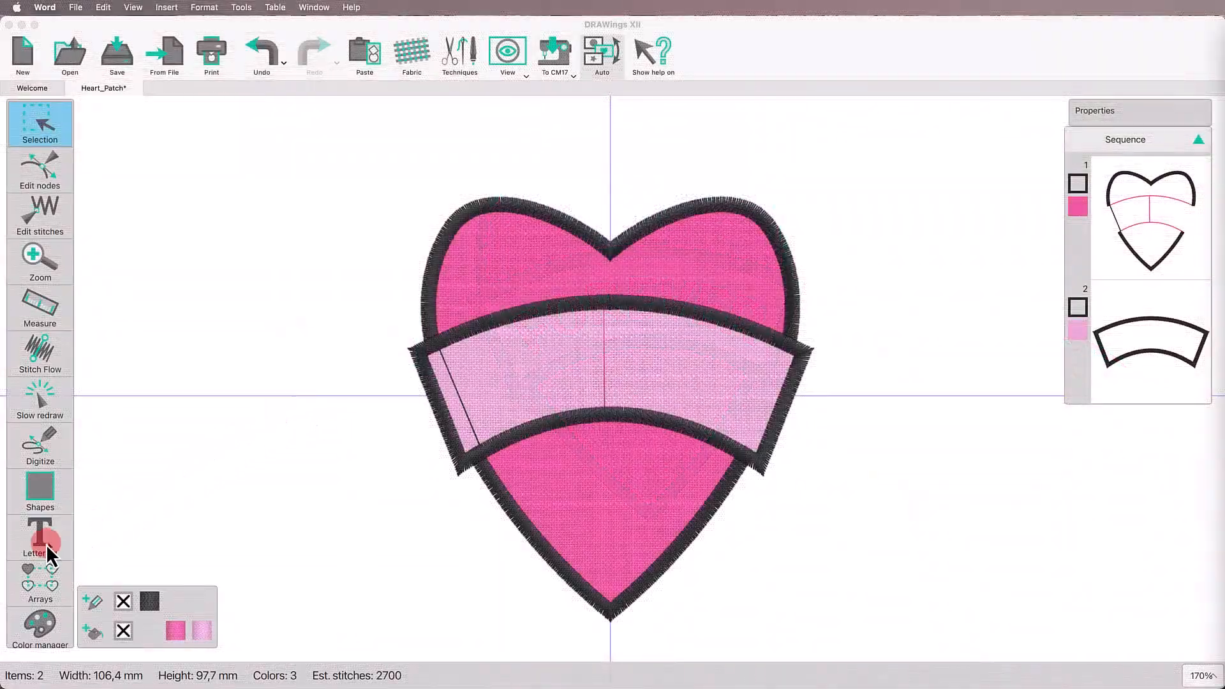
Add the lettering FOREVER over the banner, placed on an arc with centered text alignment
{"action": "left_click", "coordinate": [44, 545]}
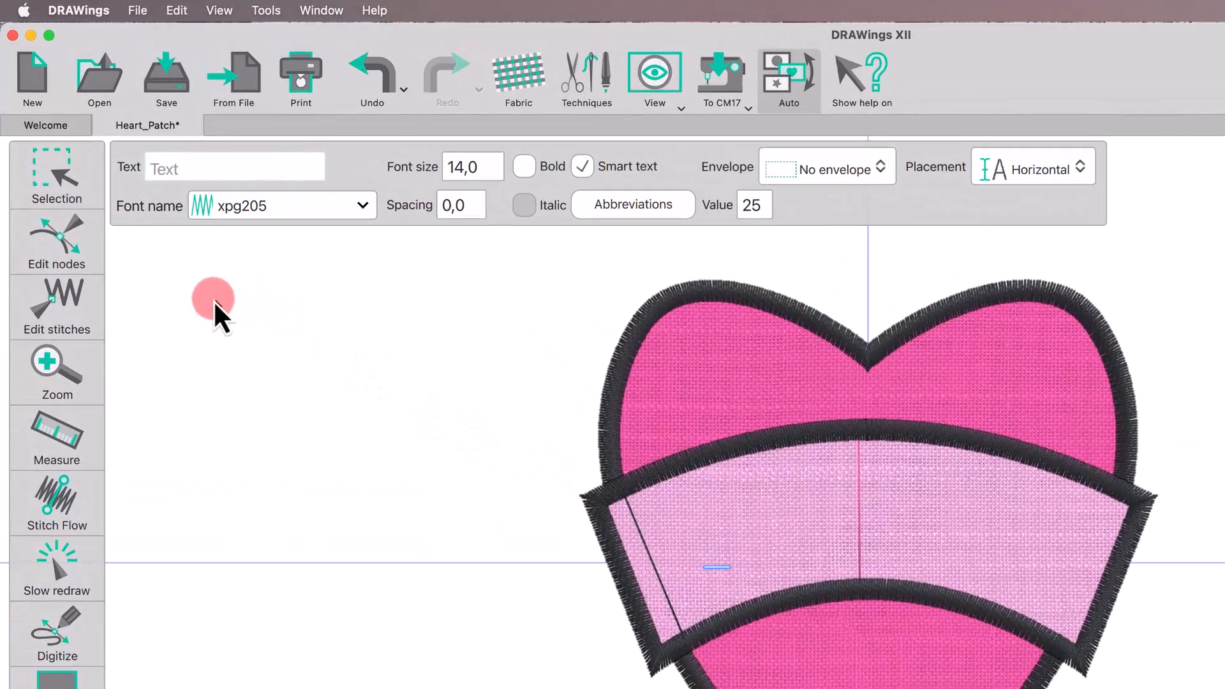
{"action": "type", "text": "FOREVER"}
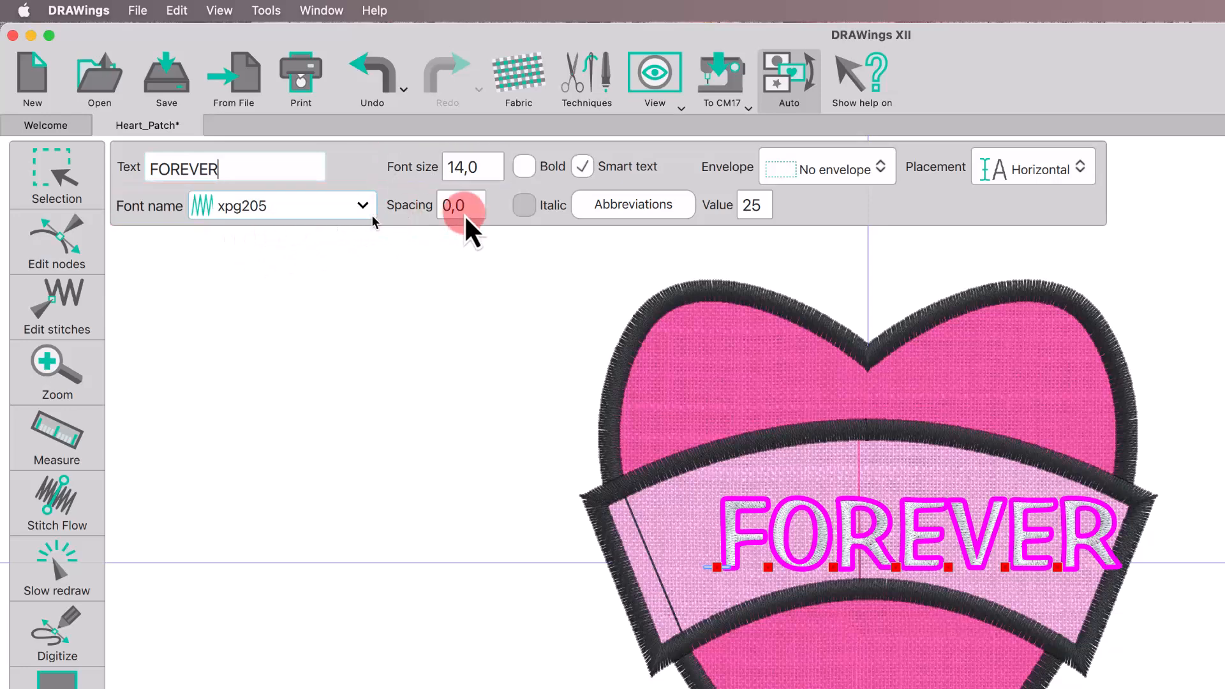
{"action": "left_click", "coordinate": [1010, 174]}
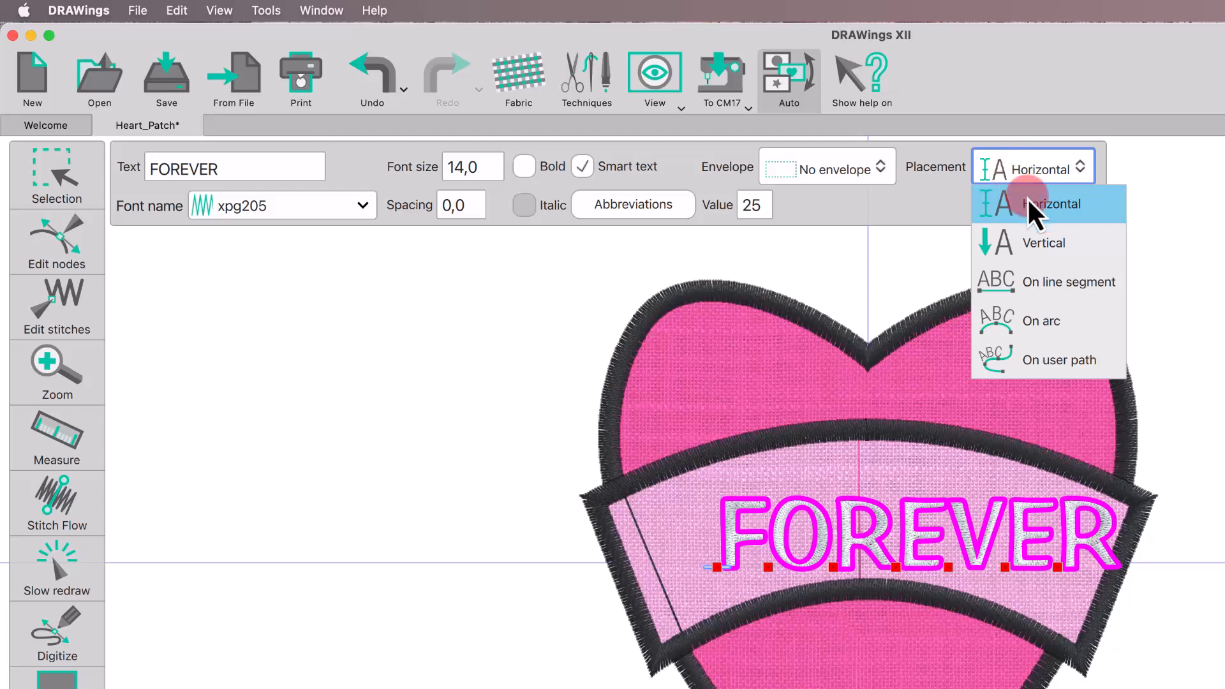
{"action": "left_click", "coordinate": [1027, 320]}
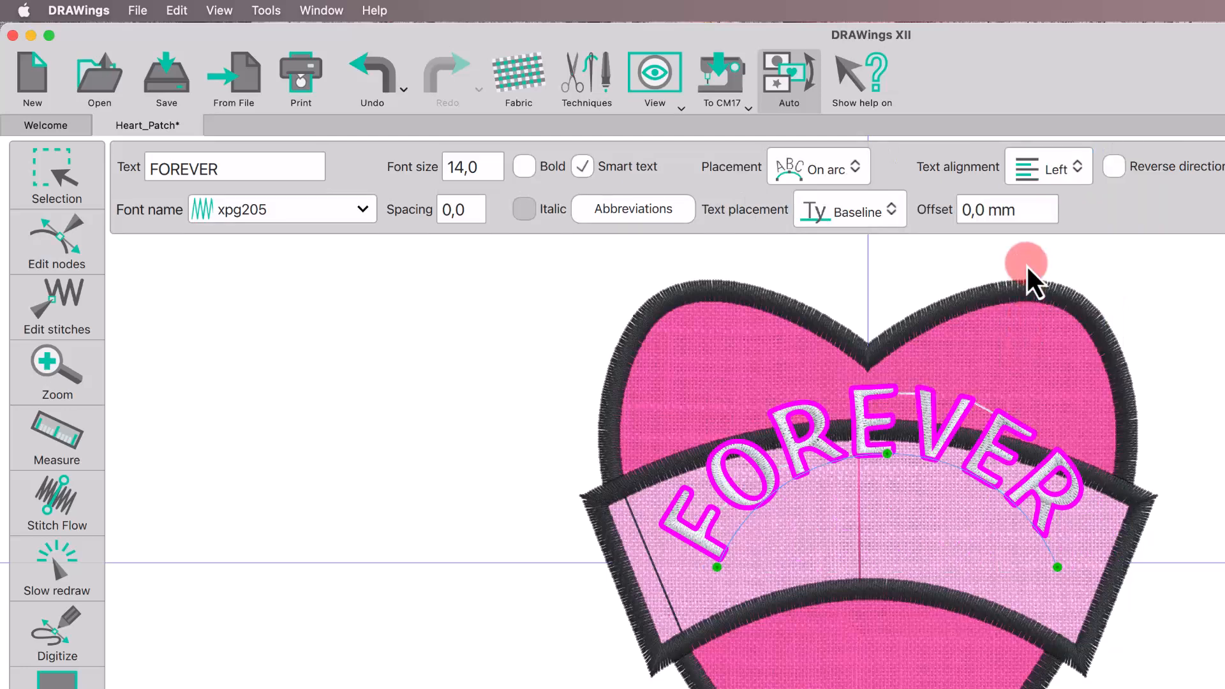
{"action": "left_click", "coordinate": [1046, 174]}
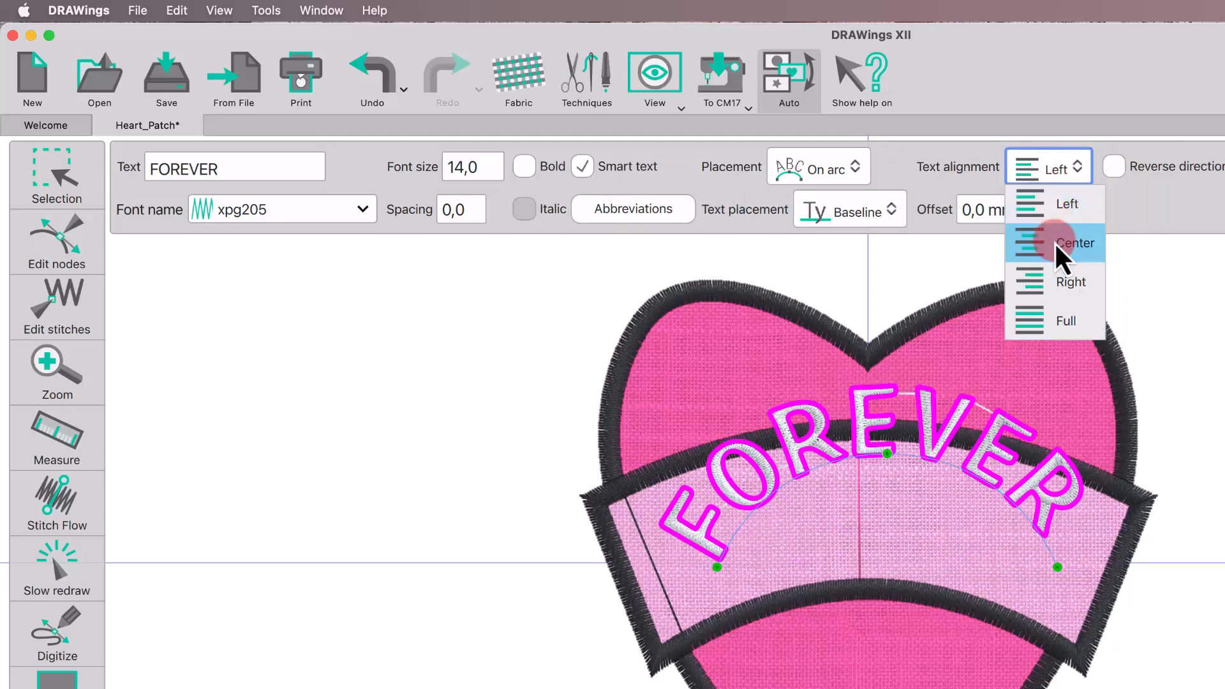
{"action": "left_click", "coordinate": [1027, 240]}
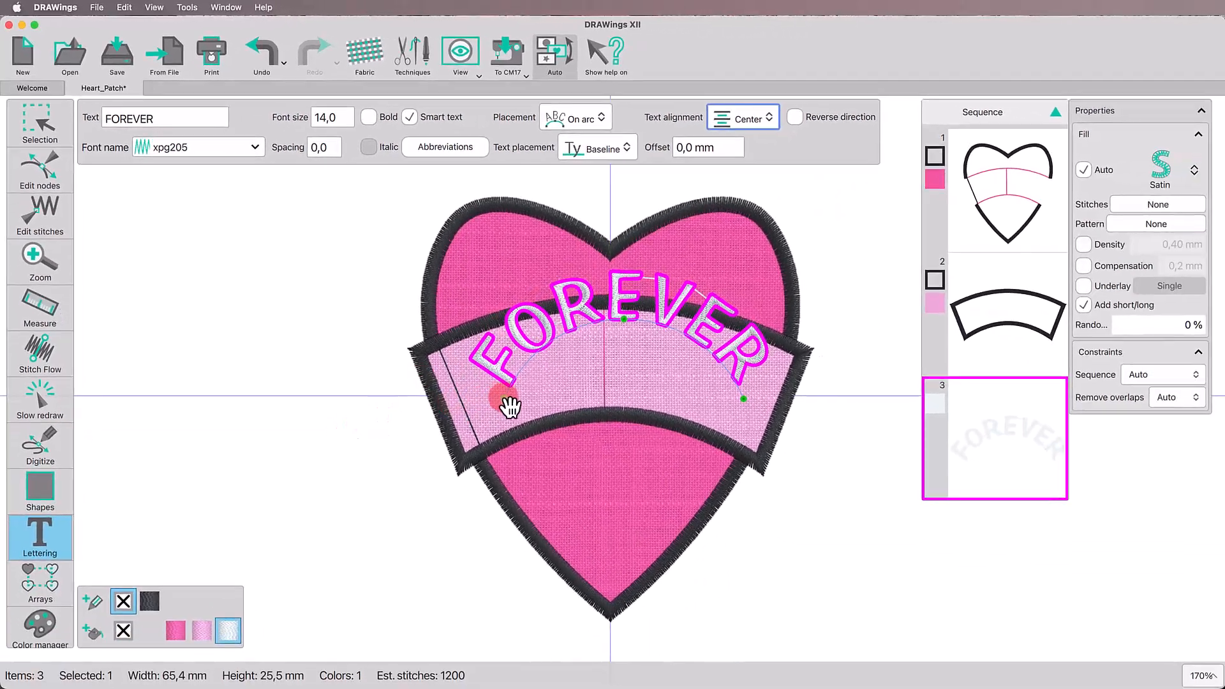
Reshape the lettering's arc so its ends and midpoint follow the banner's curved lower edge
{"action": "left_click_drag", "start_coordinate": [509, 405], "coordinate": [468, 450]}
{"action": "left_click_drag", "start_coordinate": [748, 406], "coordinate": [757, 458]}
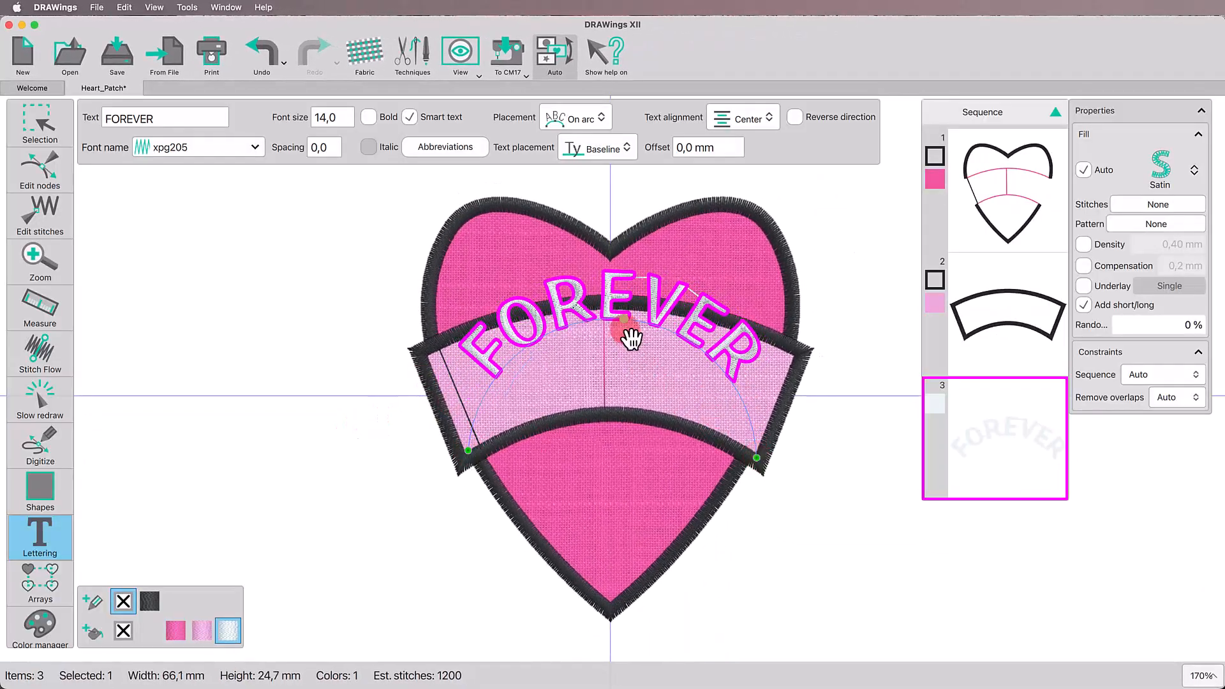
{"action": "left_click_drag", "start_coordinate": [624, 317], "coordinate": [616, 404]}
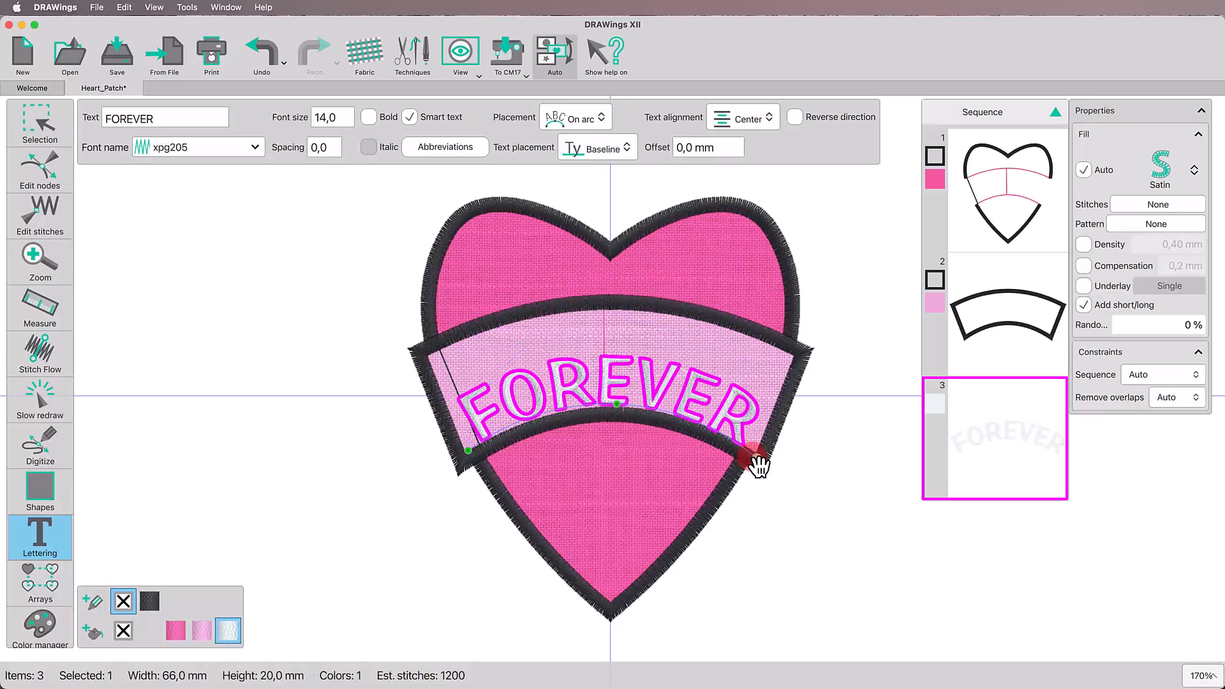
{"action": "left_click_drag", "start_coordinate": [756, 458], "coordinate": [755, 453]}
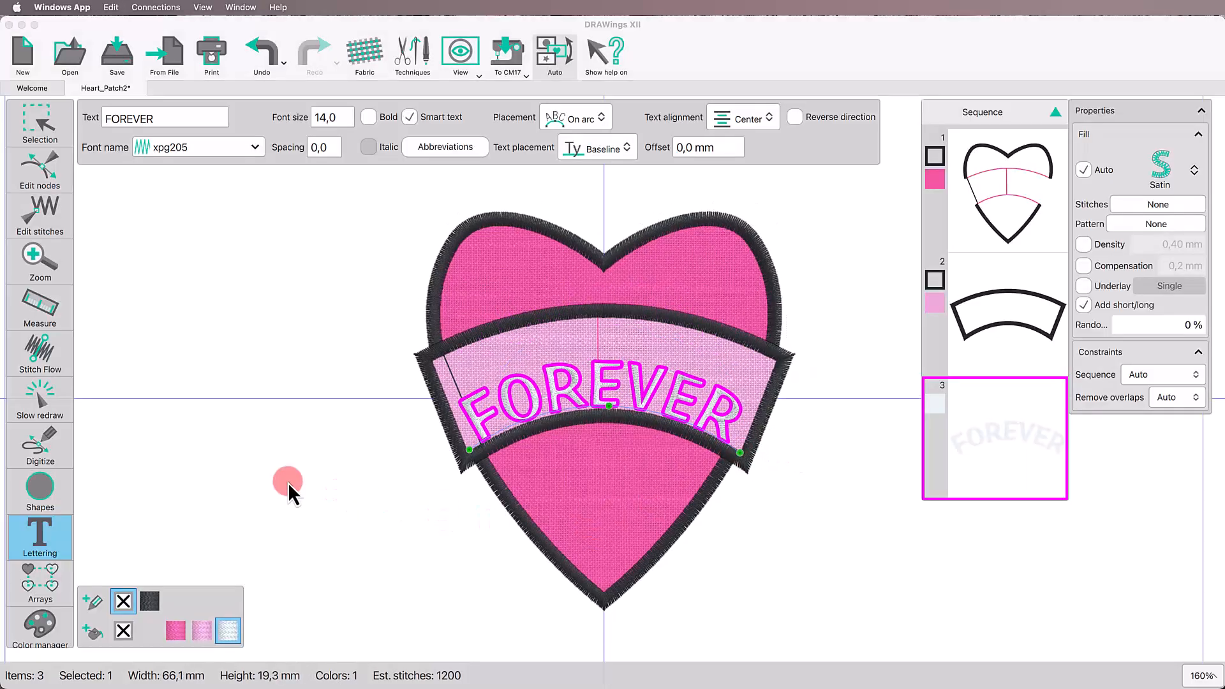
Nudge the FOREVER lettering upward to center it between the banner's upper and lower edges
{"action": "left_click", "coordinate": [49, 135]}
{"action": "left_click", "coordinate": [727, 395]}
{"action": "key", "text": "Up"}
{"action": "key", "text": "Up"}
{"action": "key", "text": "Up"}
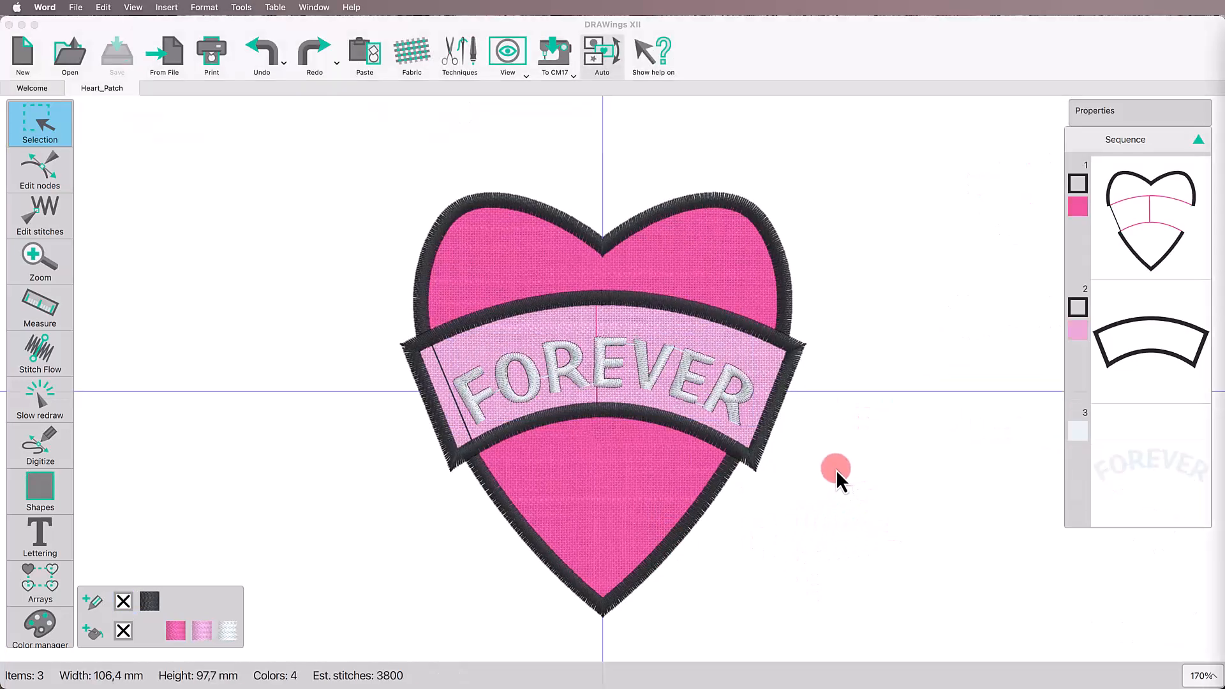
Recolor the FOREVER lettering with the heart's dark pink from the design's existing colors
{"action": "left_click", "coordinate": [731, 403]}
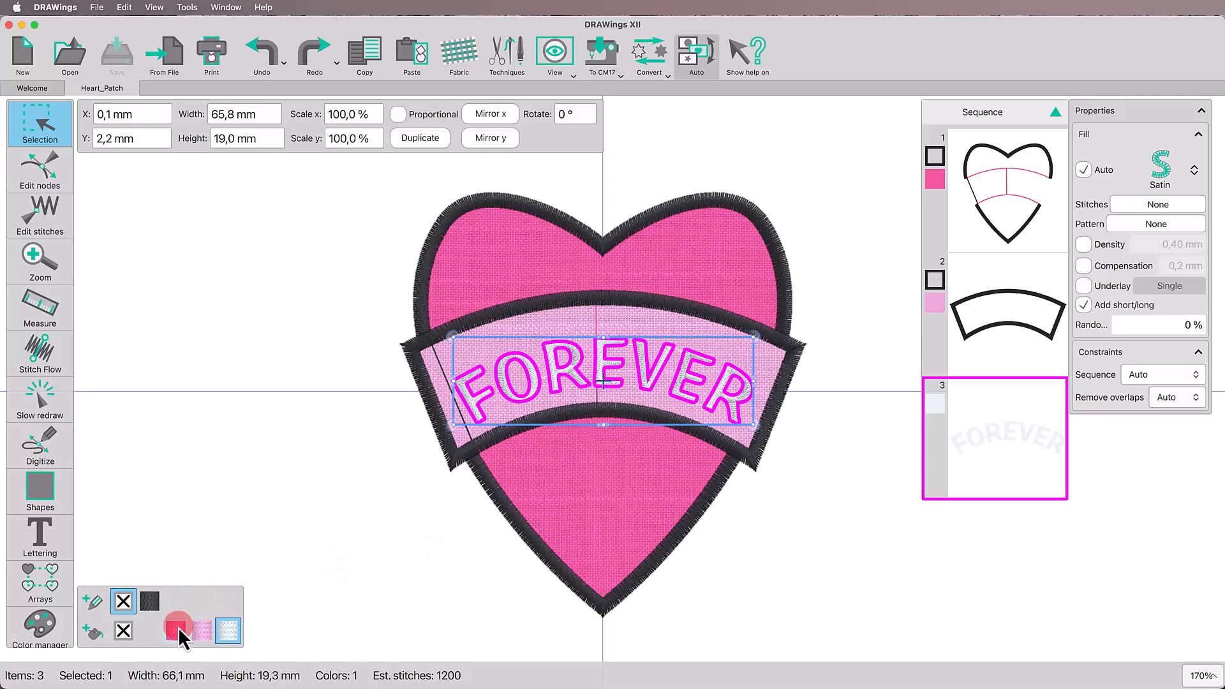
{"action": "left_click", "coordinate": [177, 629]}
{"action": "left_click", "coordinate": [354, 508]}
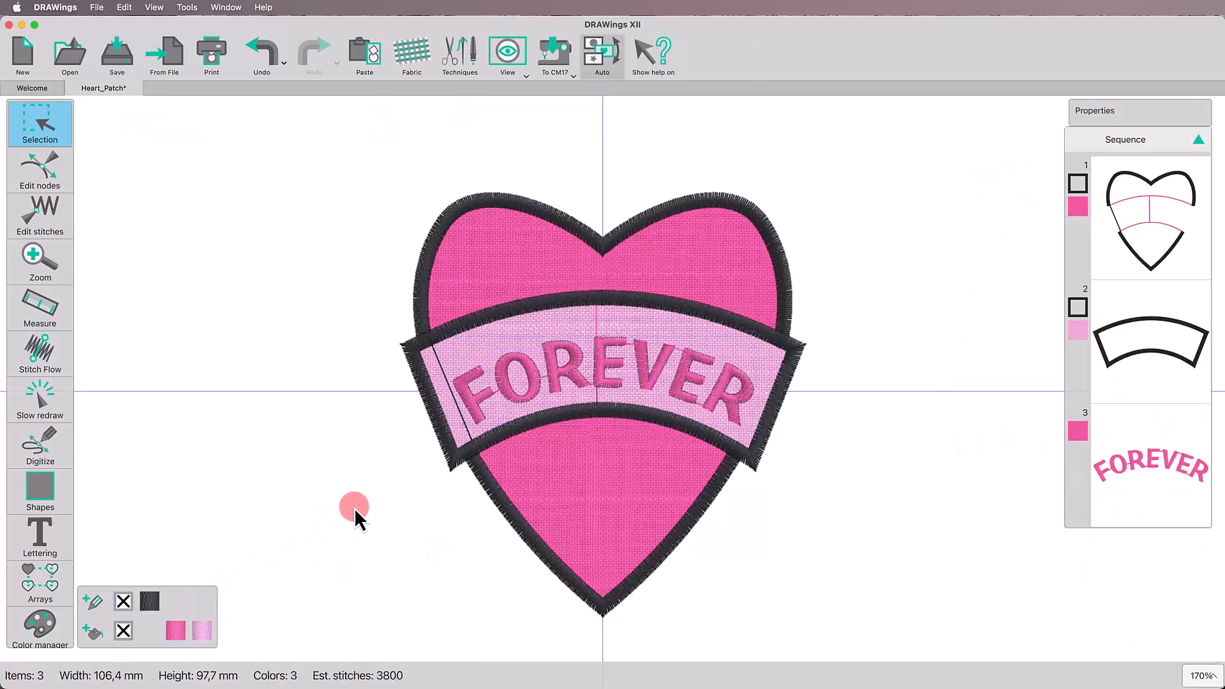
Change the hoop to SQ10d for the Janome CM17 and return to the Selection tool
{"action": "left_click", "coordinate": [557, 62]}
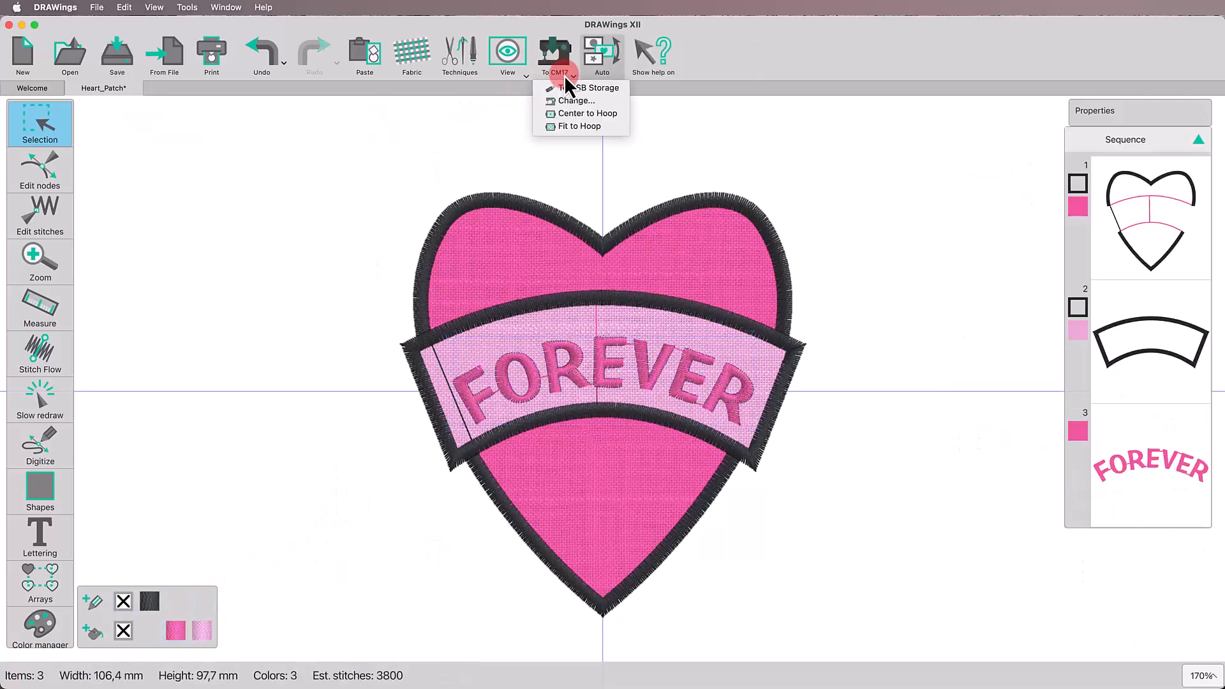
{"action": "left_click", "coordinate": [573, 102]}
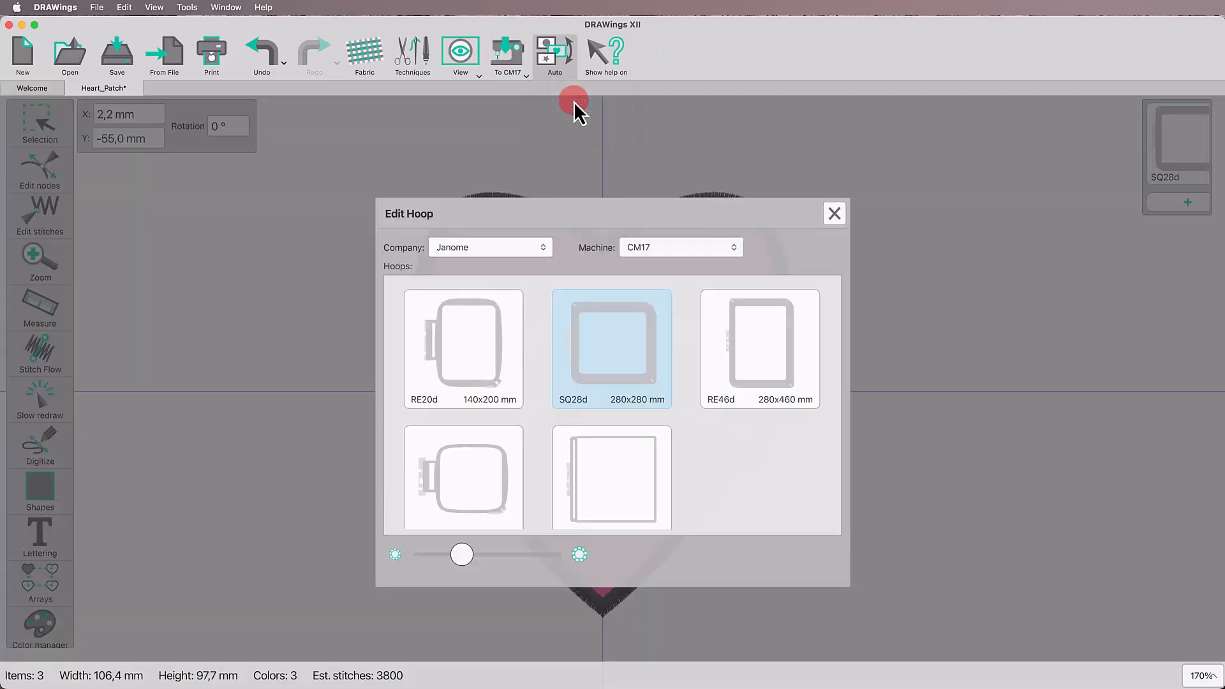
{"action": "left_click", "coordinate": [465, 463]}
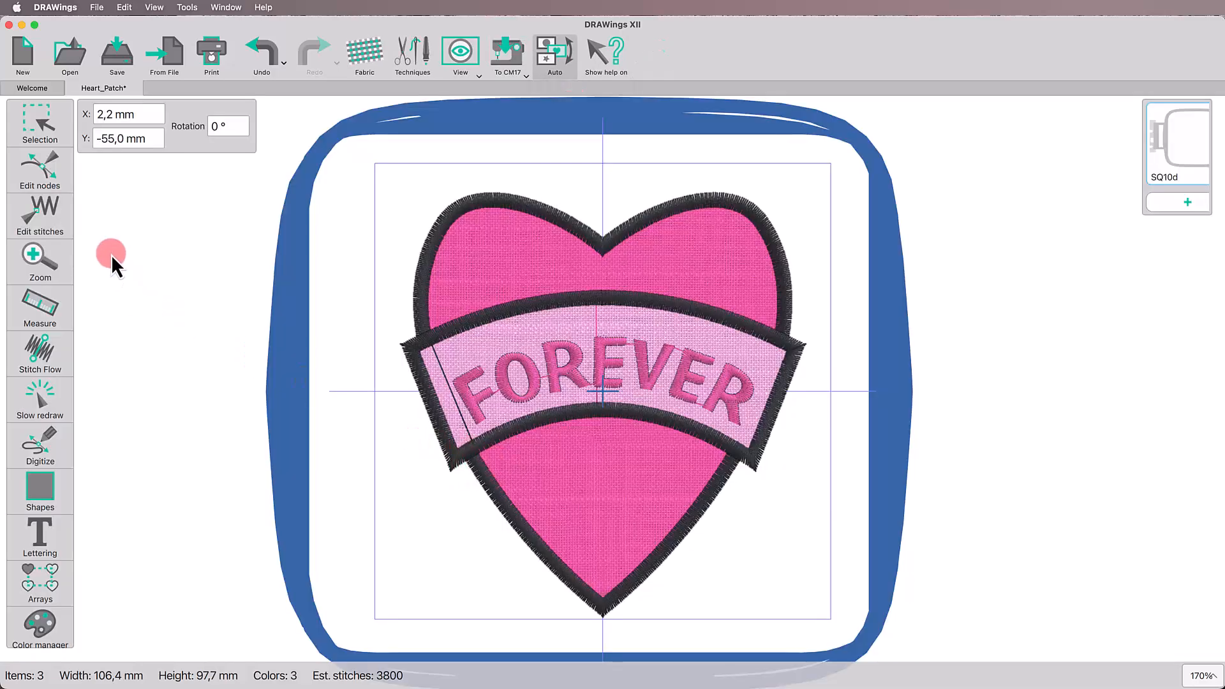
{"action": "left_click", "coordinate": [35, 122]}
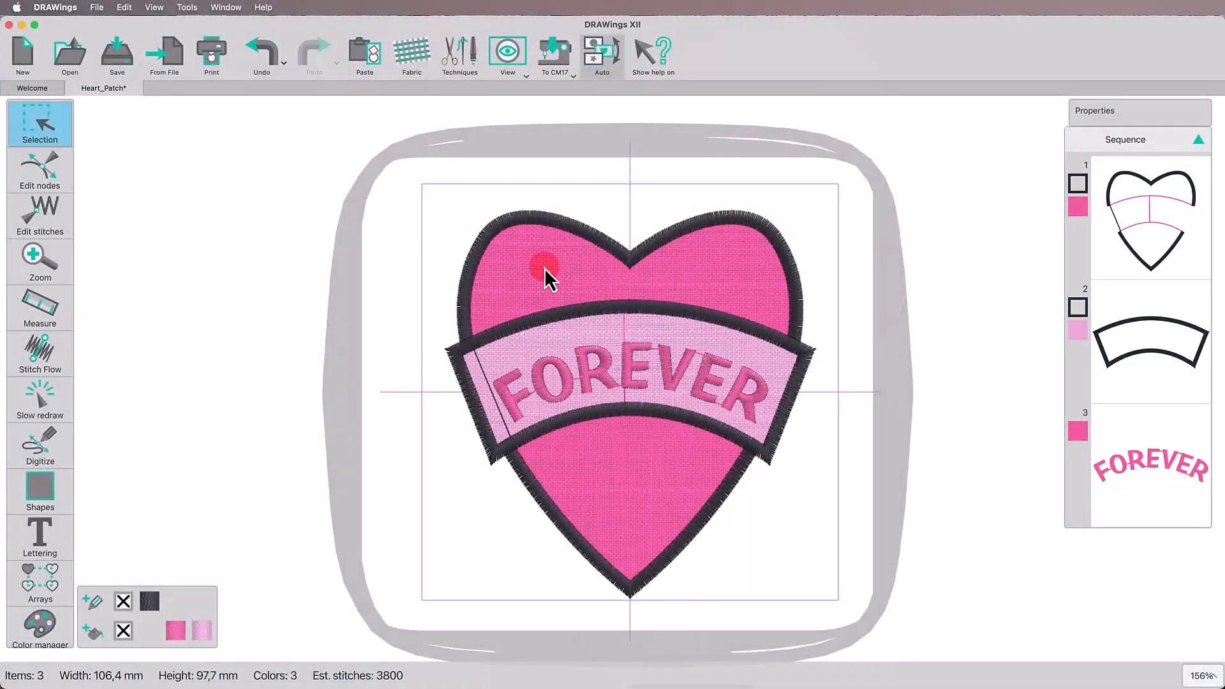
Generate a single running-stitch autoborder to the outside of the heart and banner together, at 0.5 mm distance with holes removed
{"action": "left_click", "coordinate": [545, 269]}
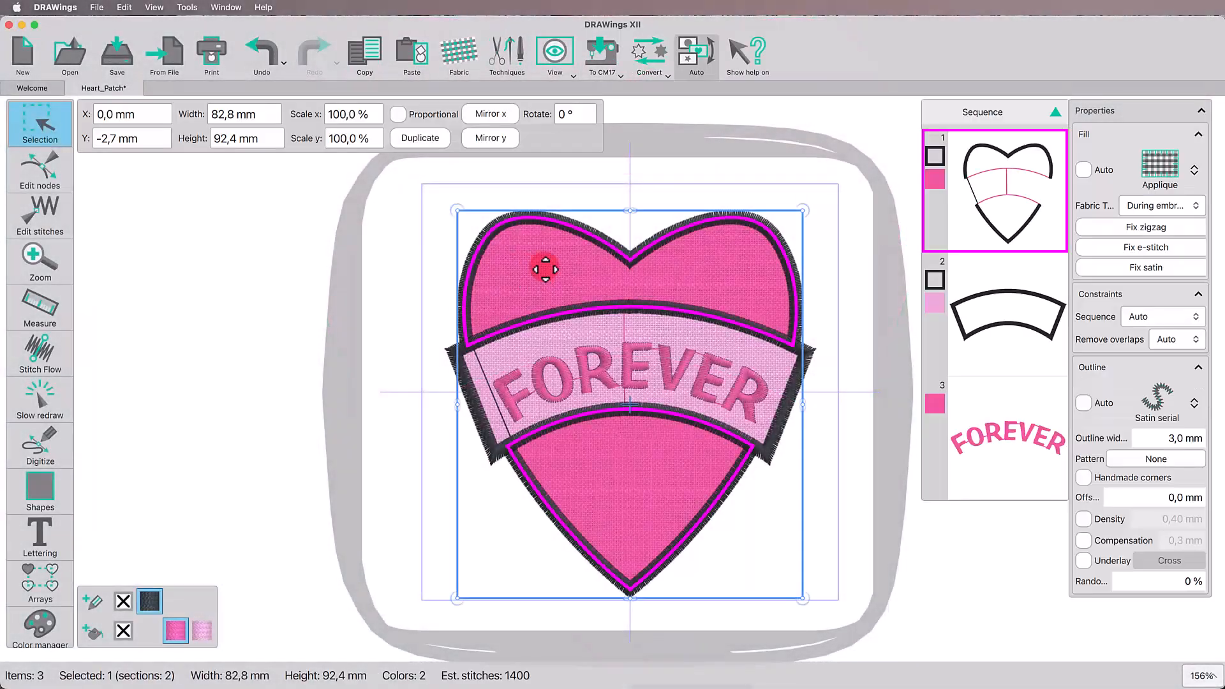
{"action": "left_click", "coordinate": [566, 342], "text": "shift"}
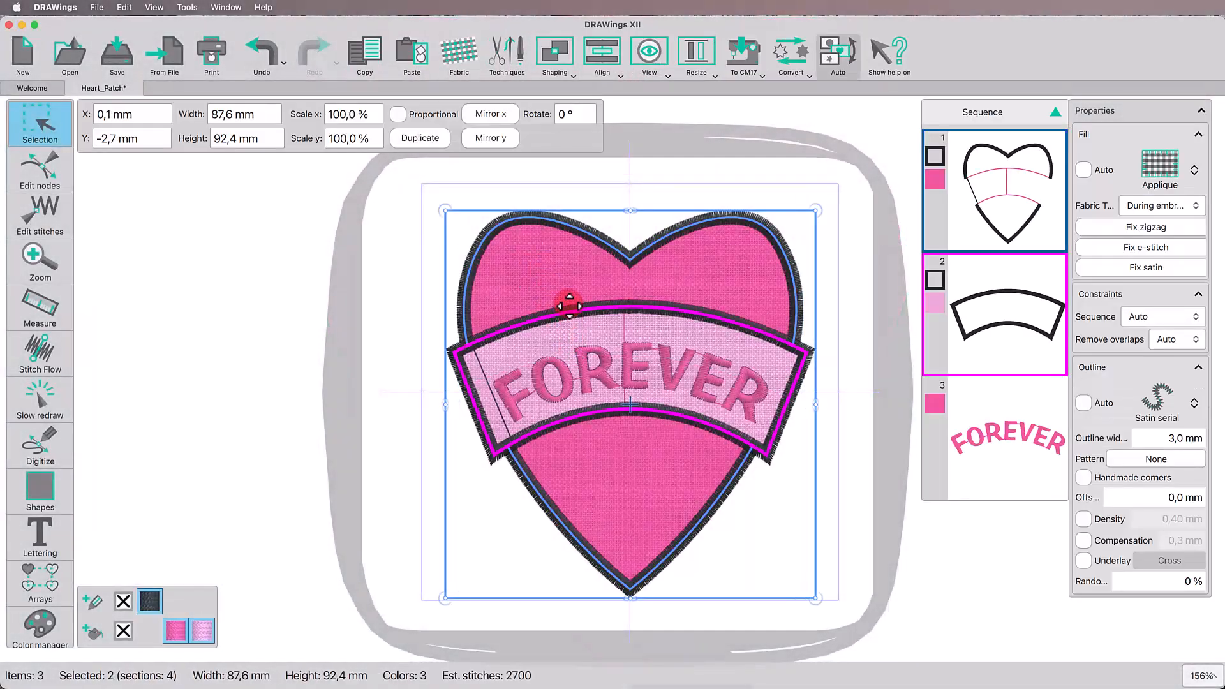
{"action": "right_click", "coordinate": [575, 253]}
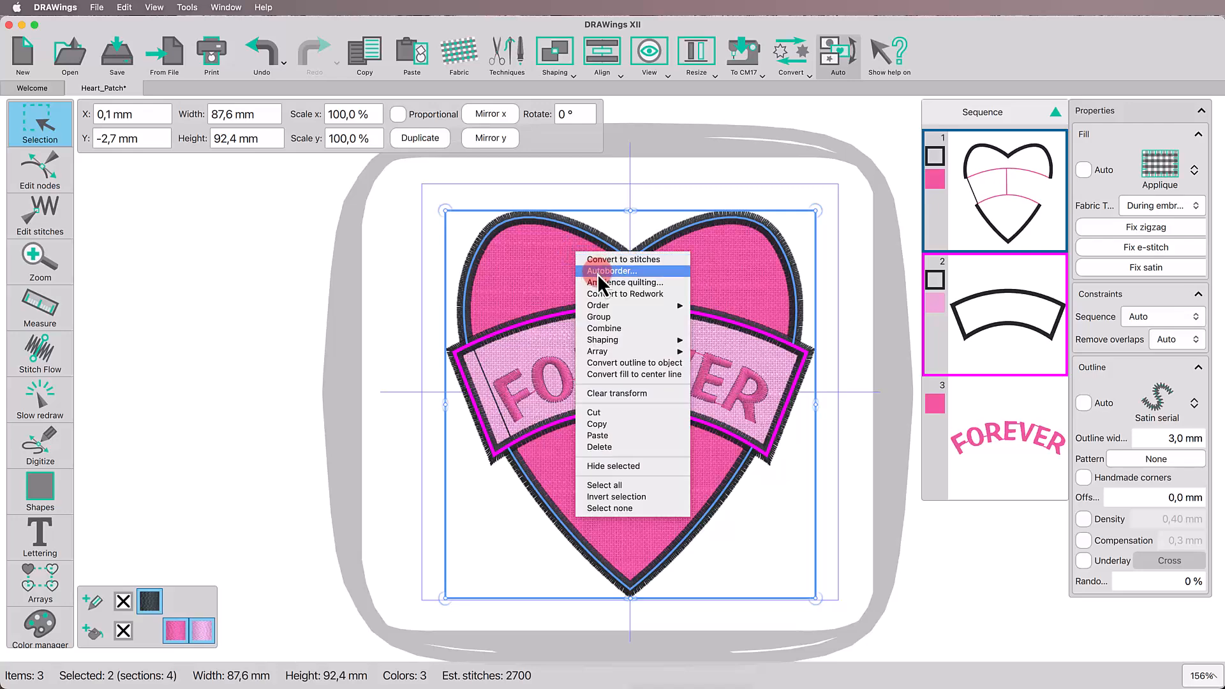
{"action": "left_click", "coordinate": [598, 272]}
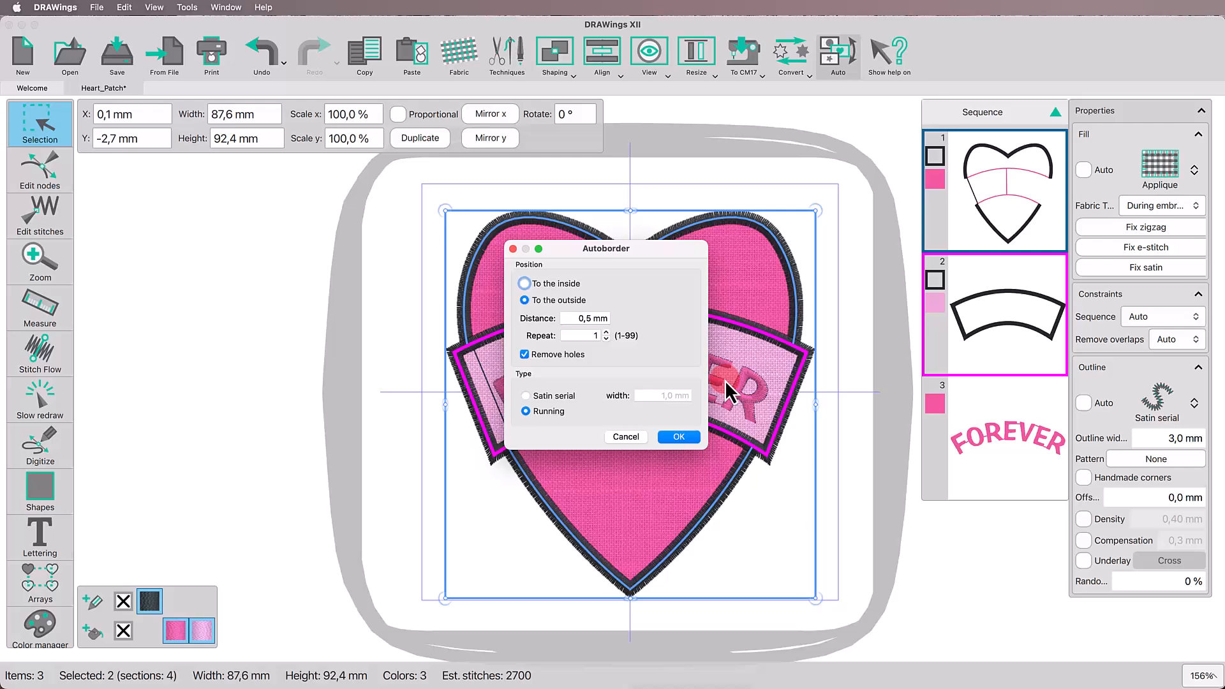
{"action": "left_click", "coordinate": [677, 439]}
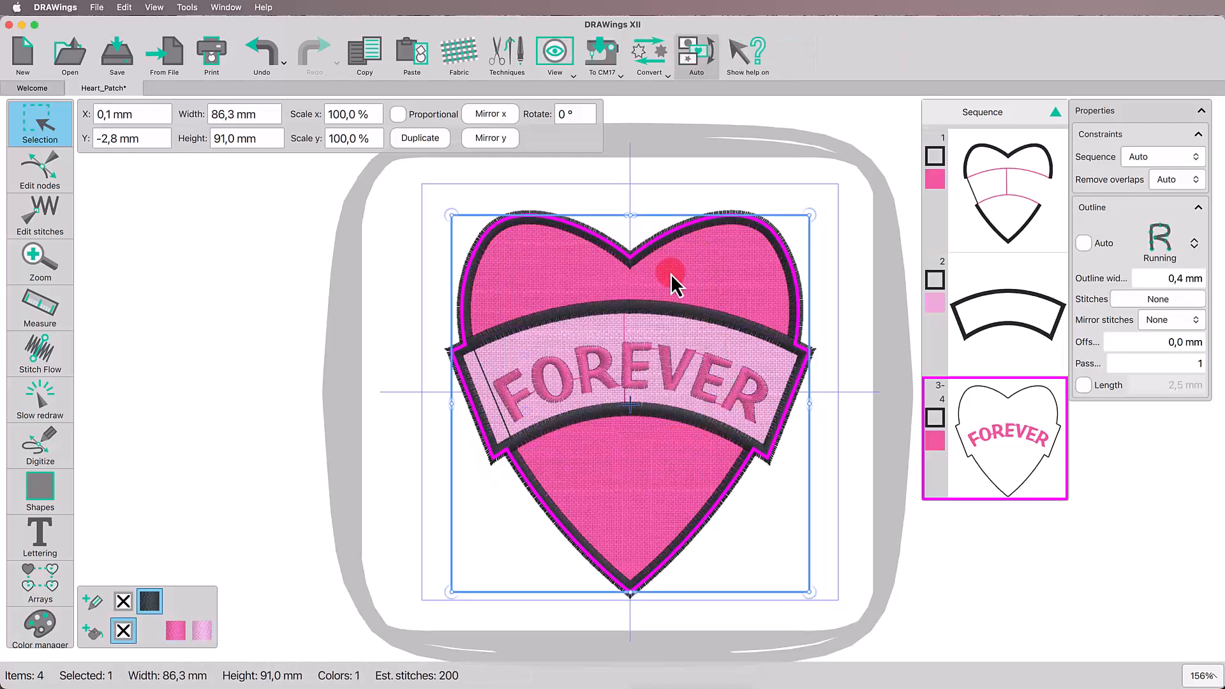
Reorder the border outline to the back of the design so it stitches before the heart, banner and lettering
{"action": "right_click", "coordinate": [661, 239]}
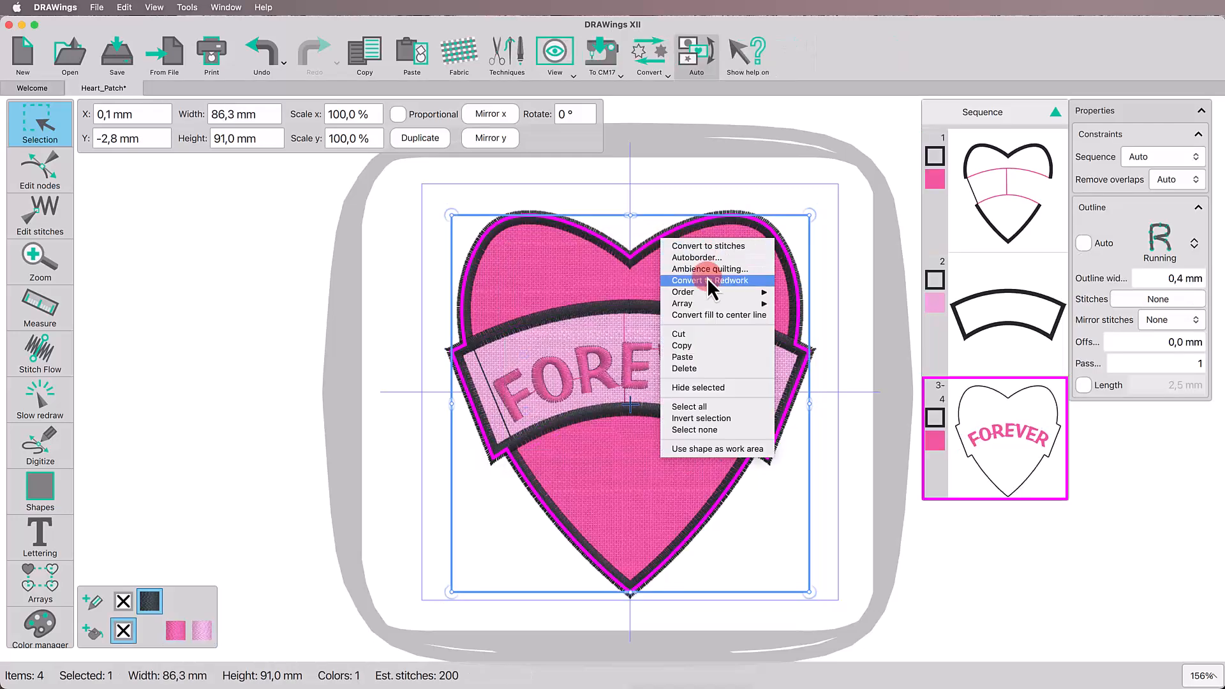
{"action": "mouse_move", "coordinate": [703, 293]}
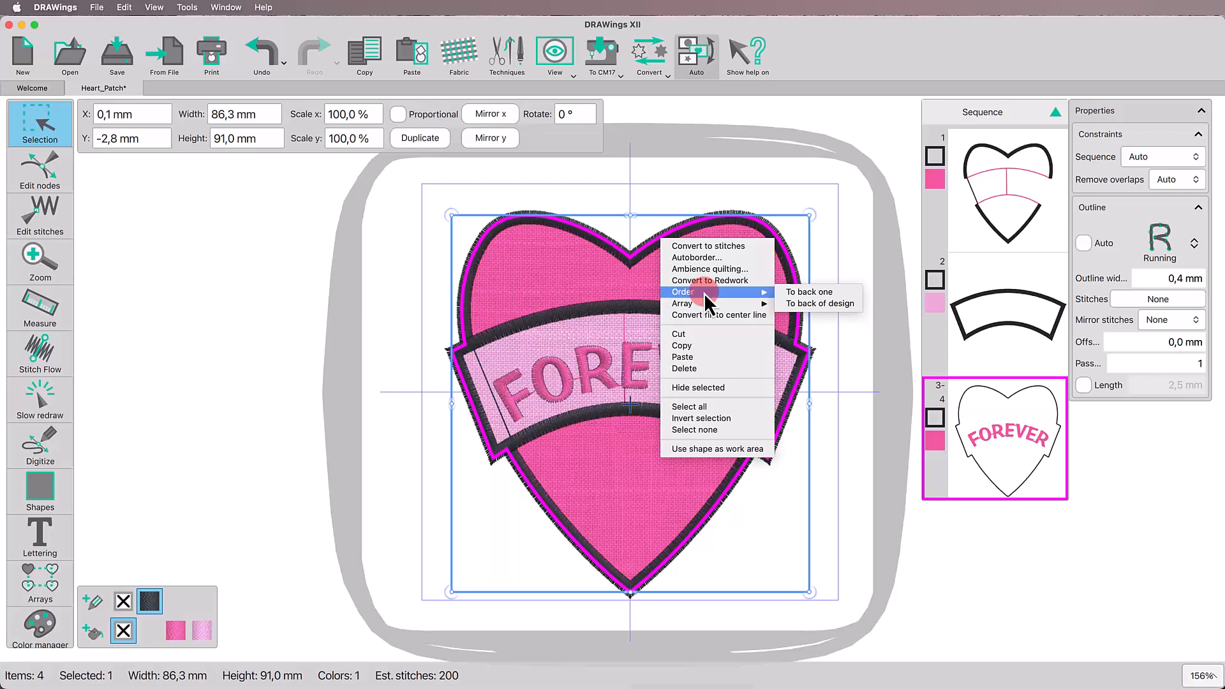
{"action": "left_click", "coordinate": [801, 303]}
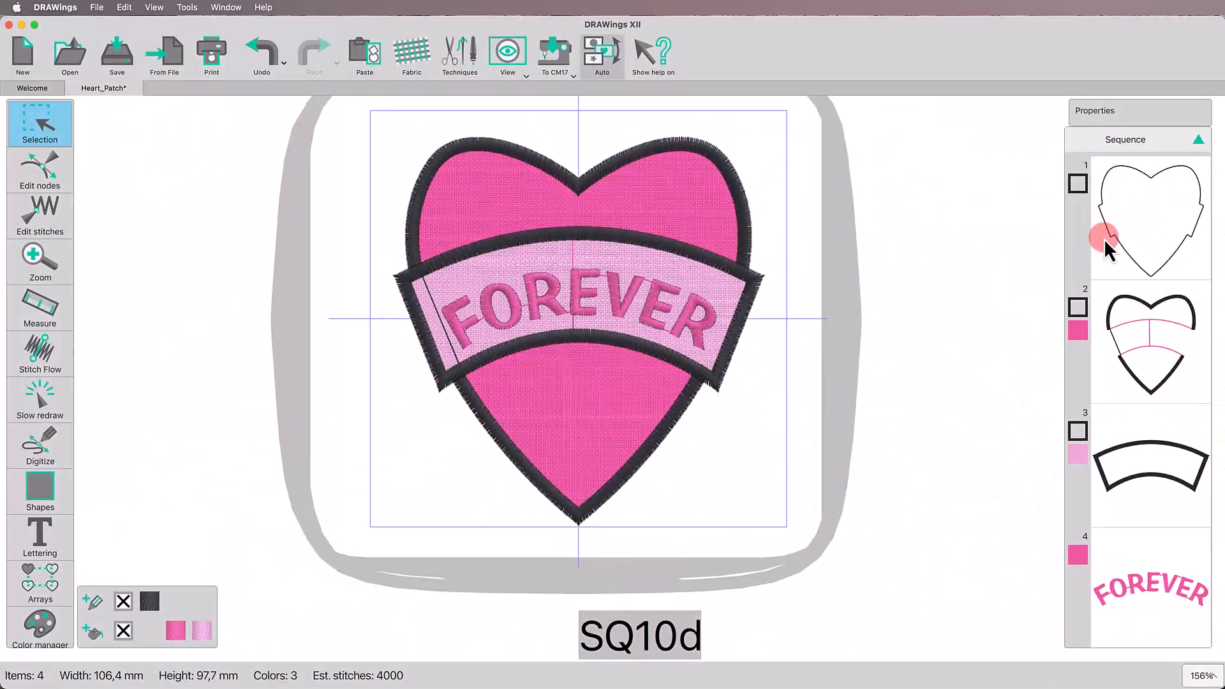
Copy the border outline into a new design and move it to the center of the hoop
{"action": "right_click", "coordinate": [741, 324]}
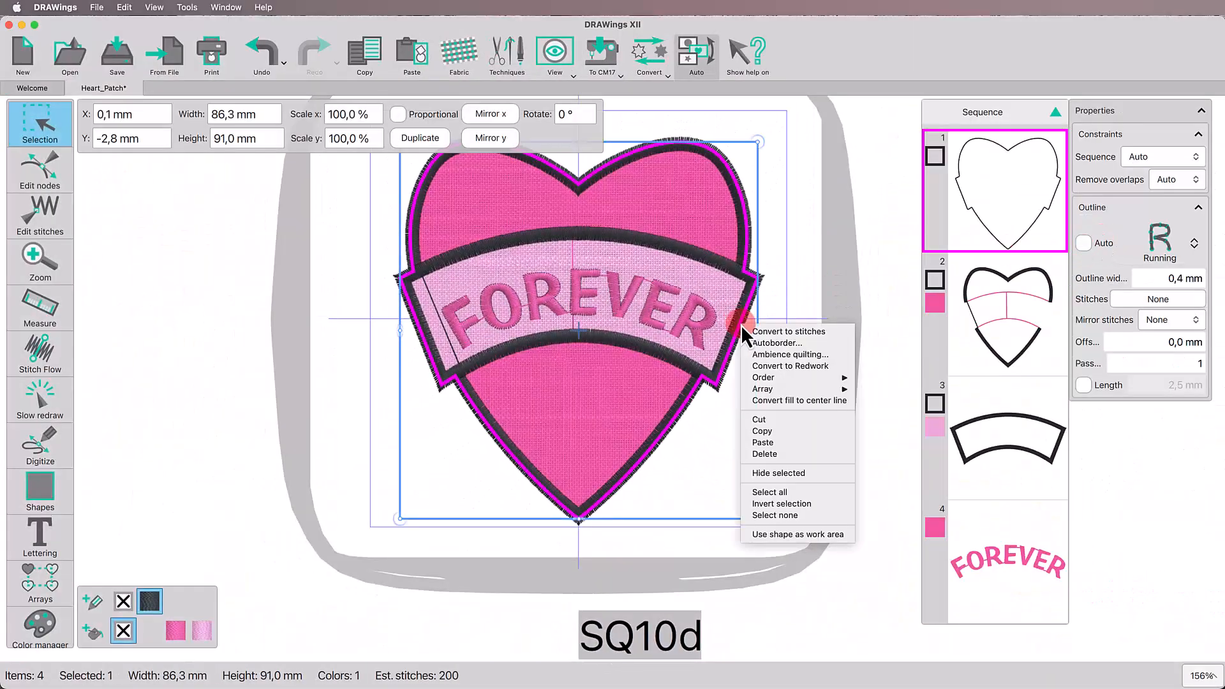
{"action": "left_click", "coordinate": [788, 430]}
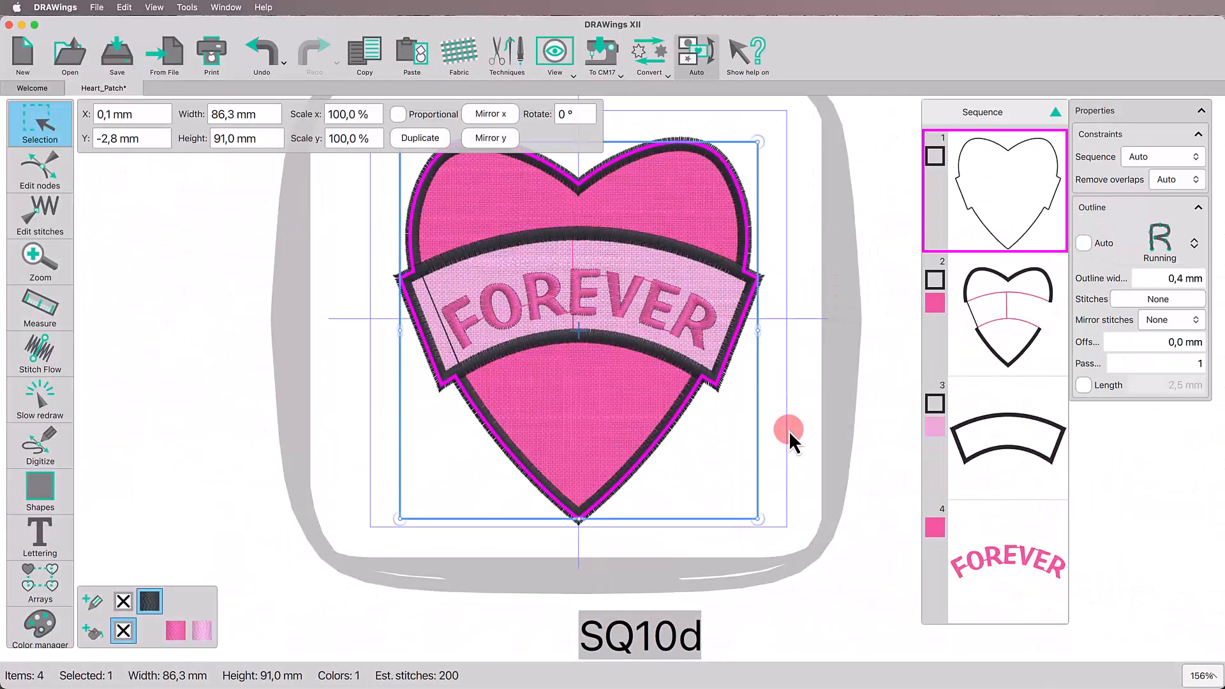
{"action": "left_click", "coordinate": [24, 55]}
{"action": "key", "text": "super+v"}
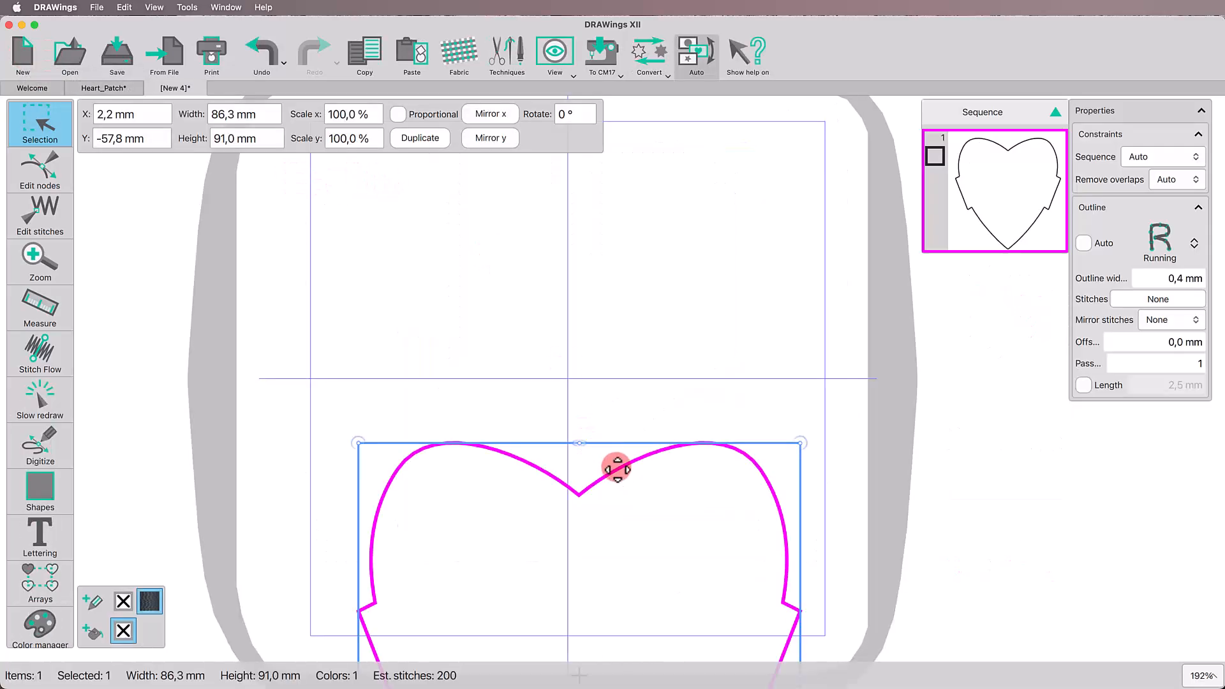
{"action": "left_click_drag", "start_coordinate": [615, 467], "coordinate": [607, 173]}
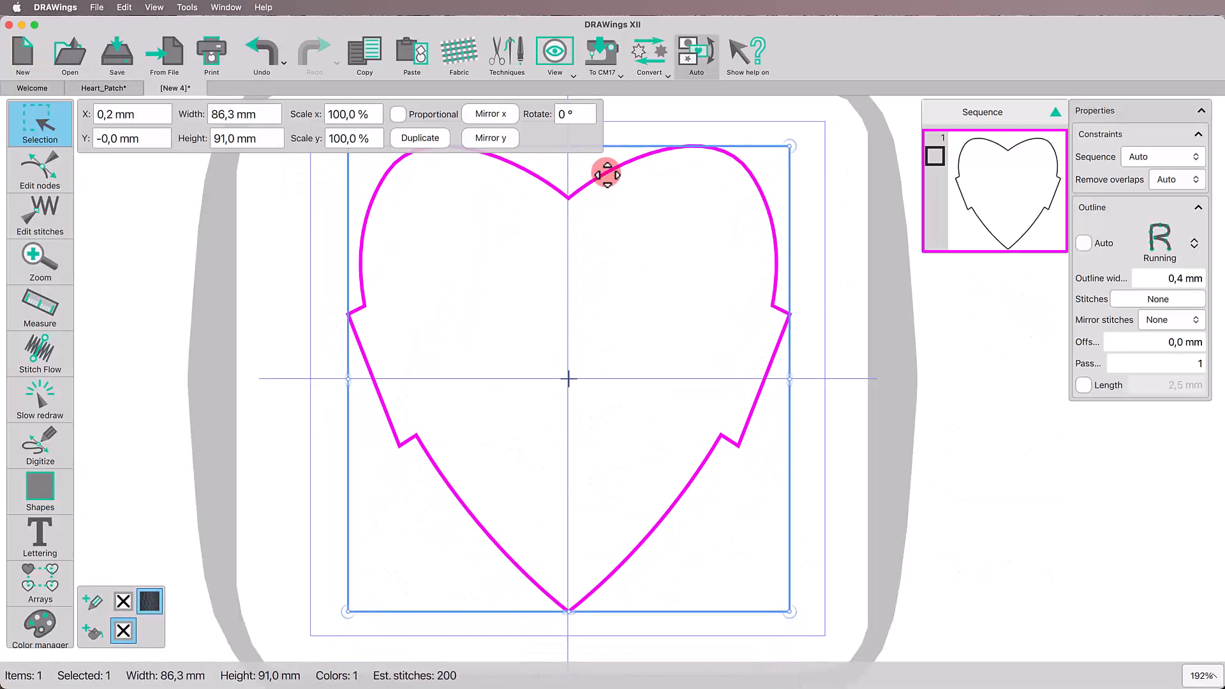